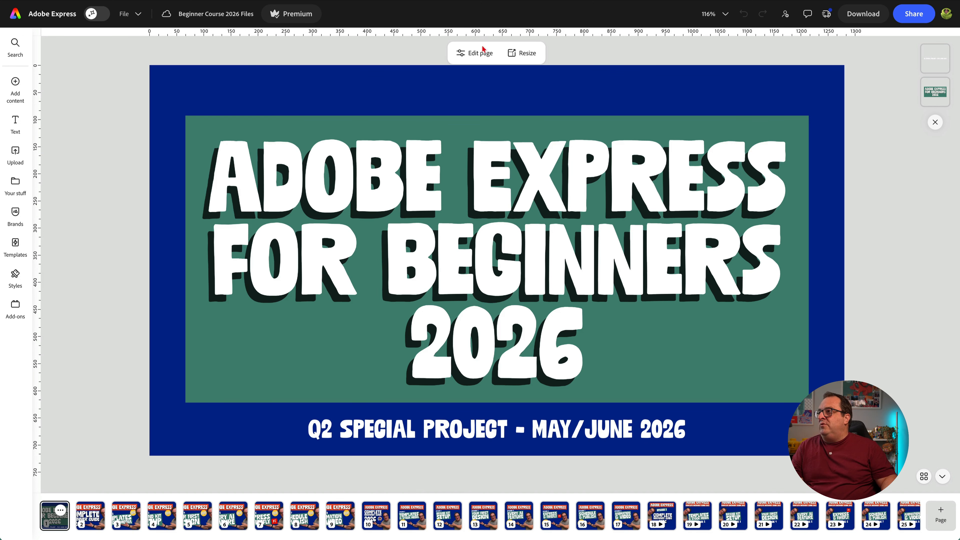
Show the page settings, switch to the YouTube Episode 1 thumbnail on page 2 and select its person cutout.
{"action": "left_click", "coordinate": [477, 53]}
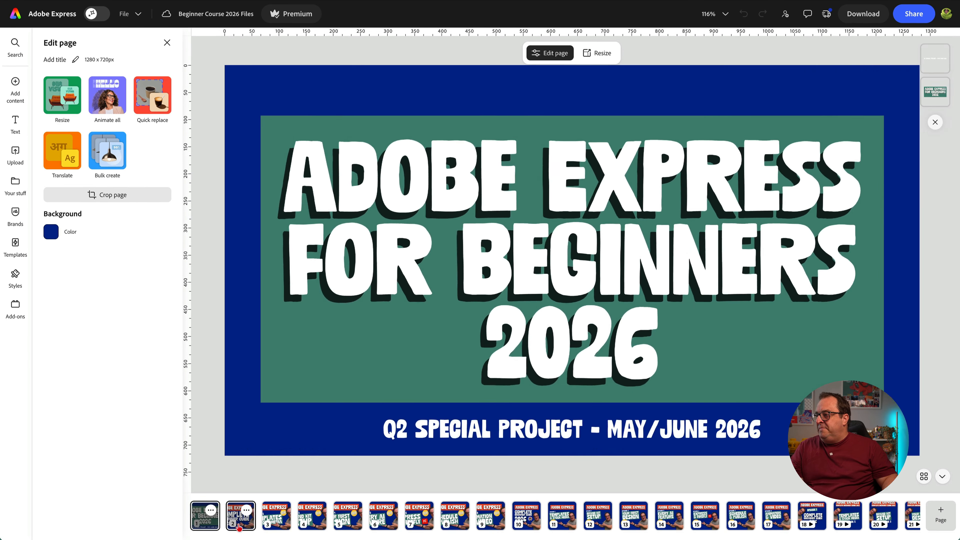
{"action": "left_click", "coordinate": [239, 521]}
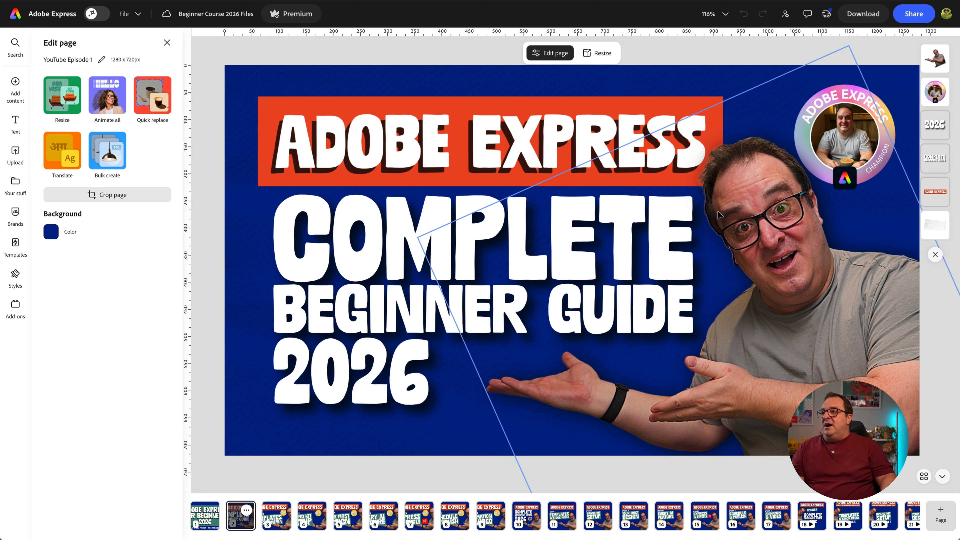
{"action": "left_click", "coordinate": [774, 273]}
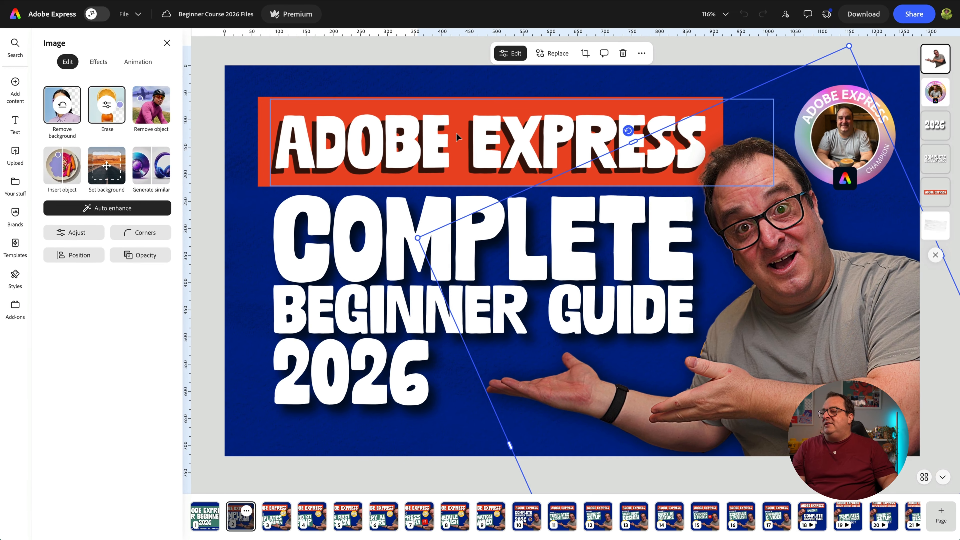
Examine the Strong shadow settings applied to the ADOBE EXPRESS headline on page 2.
{"action": "left_click", "coordinate": [455, 132]}
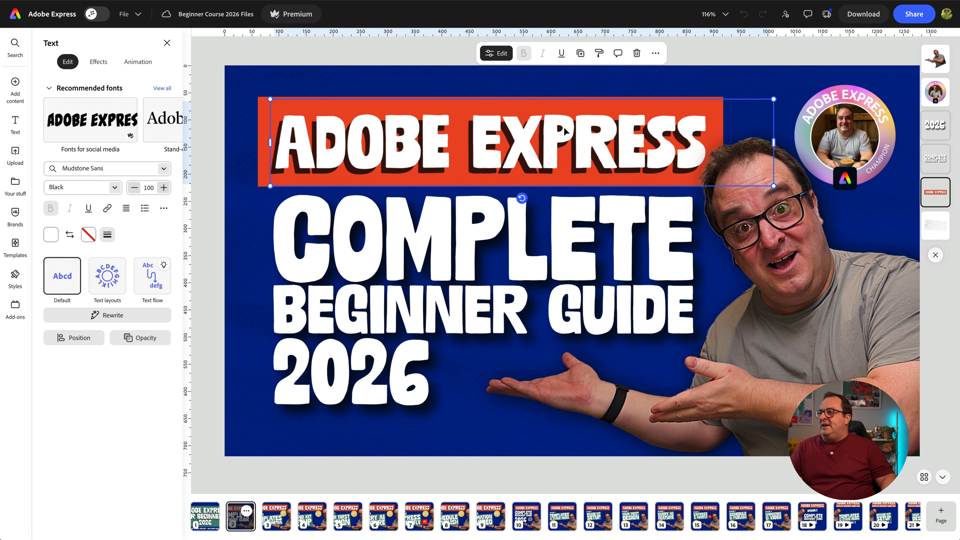
{"action": "left_click", "coordinate": [104, 65]}
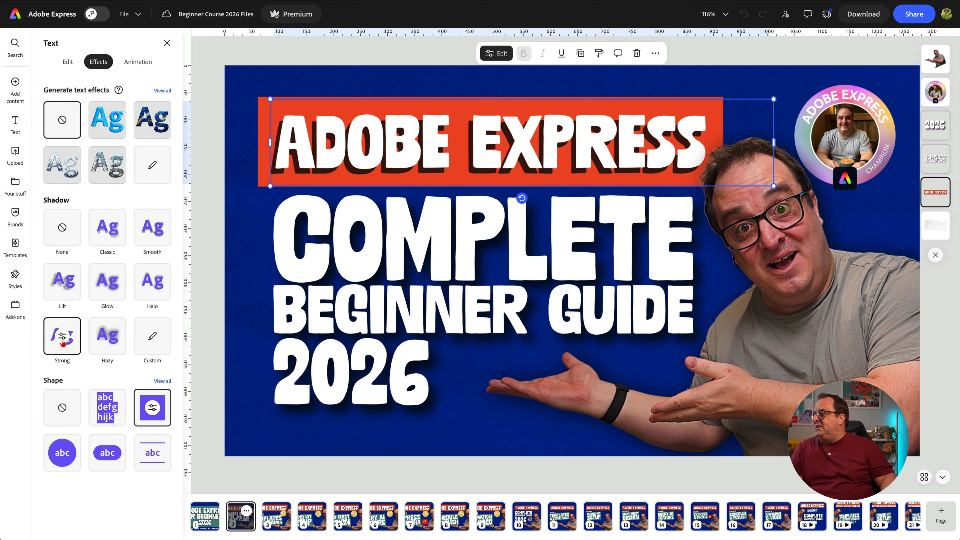
{"action": "left_click", "coordinate": [63, 340]}
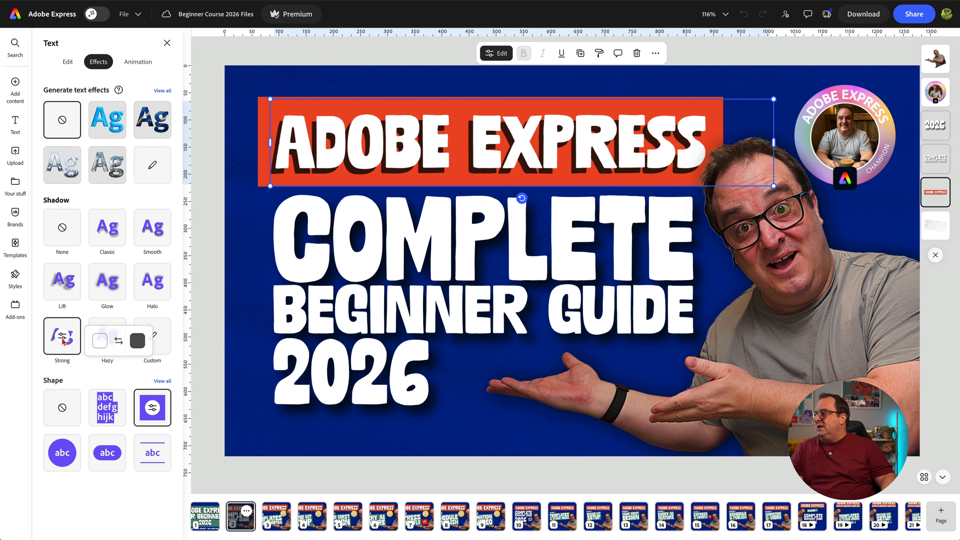
{"action": "left_click", "coordinate": [61, 340]}
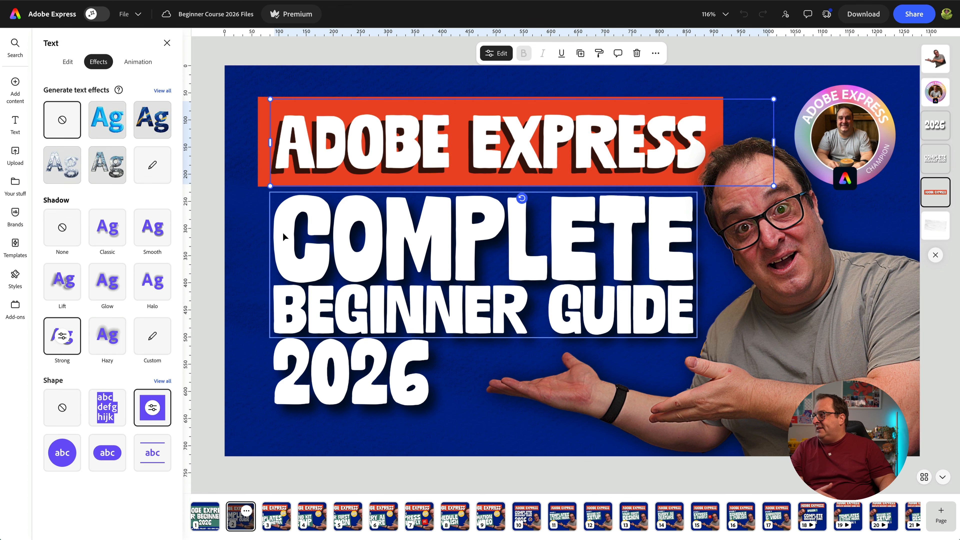
Try the Cutout text option on the headline's background shape, then switch it off again.
{"action": "left_click", "coordinate": [153, 407]}
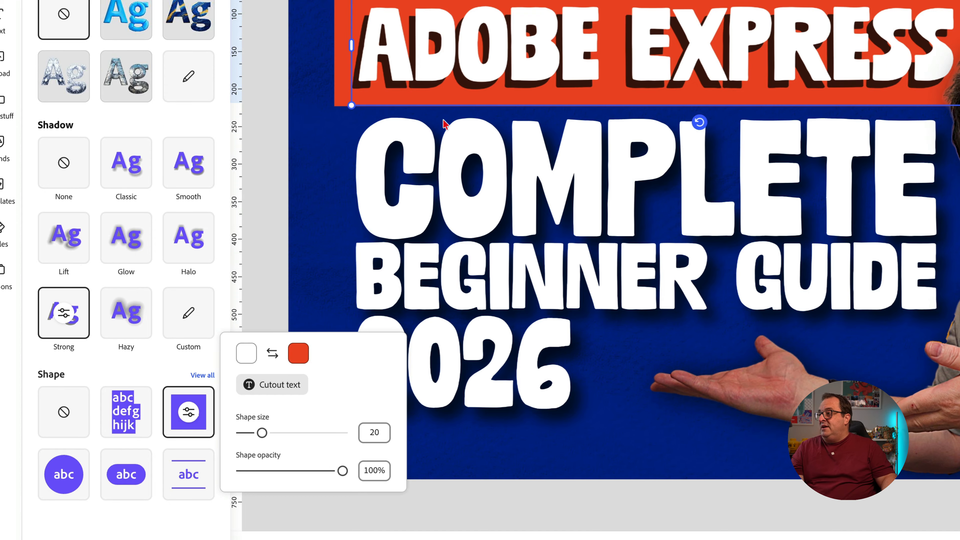
{"action": "left_click", "coordinate": [269, 389]}
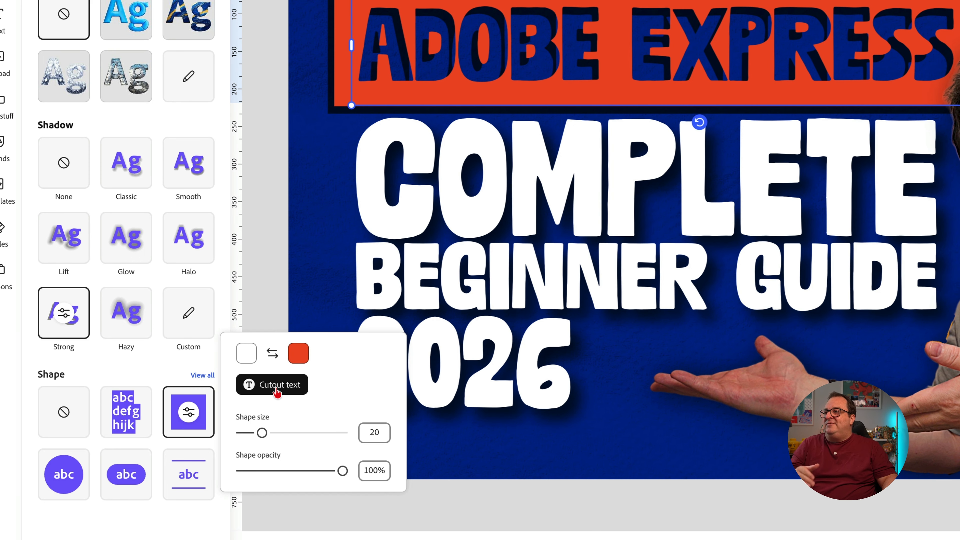
{"action": "left_click", "coordinate": [277, 389]}
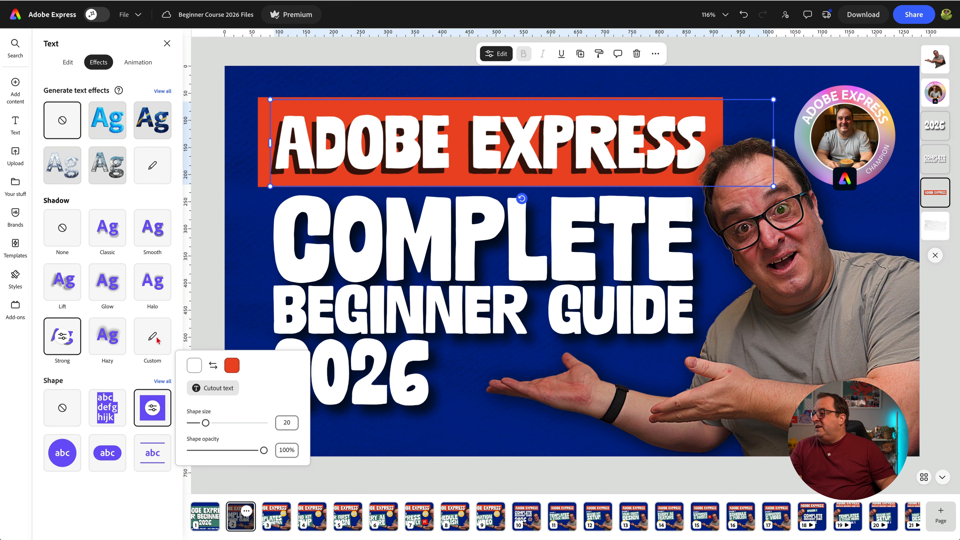
View the brand palette swatches for the headline's shape color, then look through the available brands.
{"action": "left_click", "coordinate": [232, 367]}
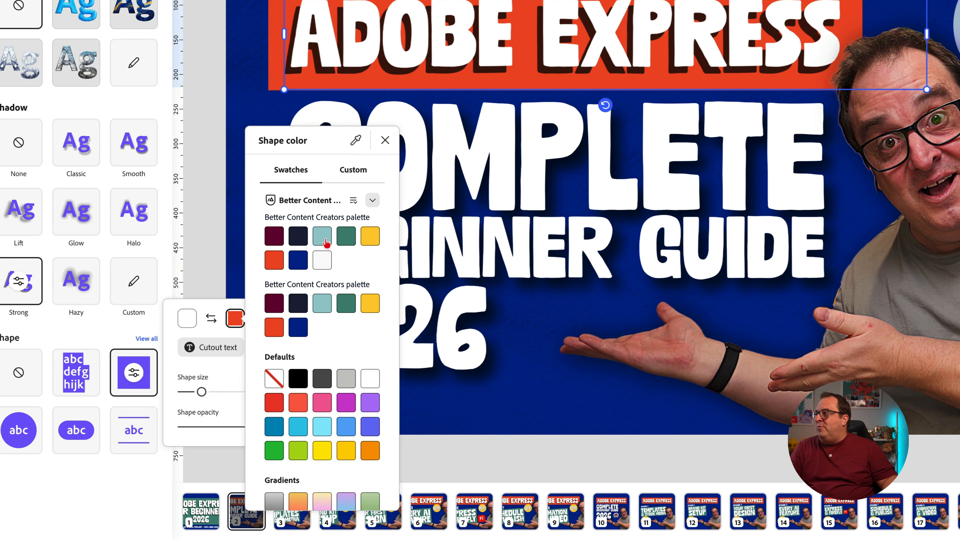
{"action": "left_click", "coordinate": [205, 246]}
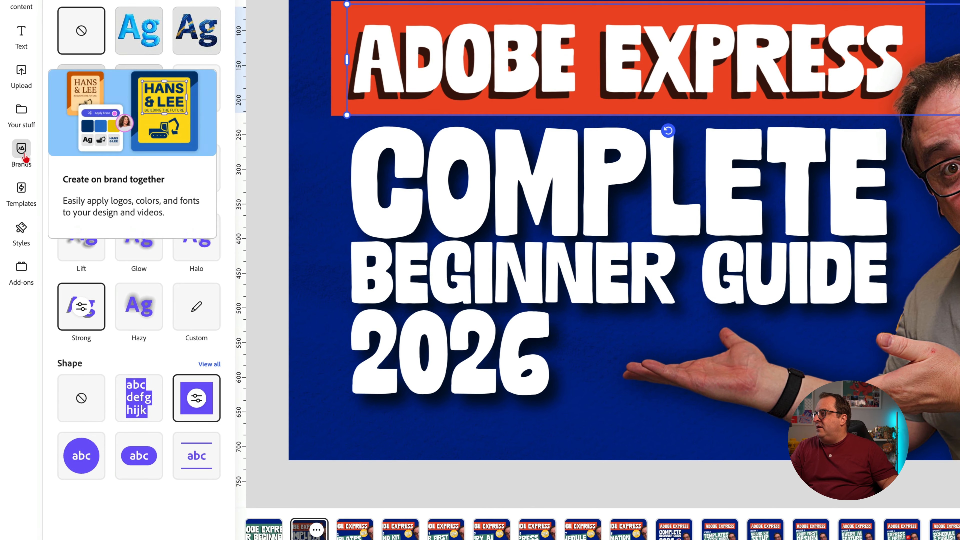
{"action": "left_click", "coordinate": [21, 148]}
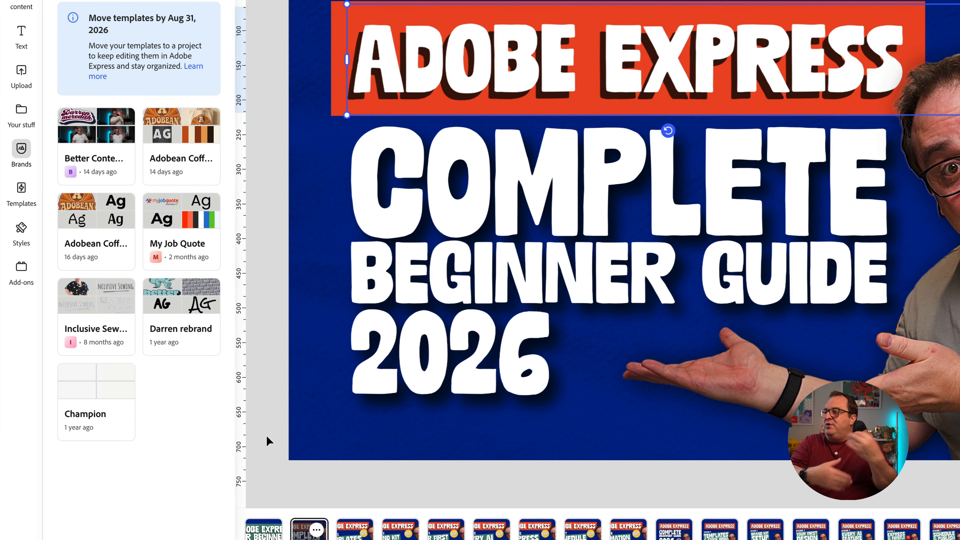
{"action": "left_click", "coordinate": [334, 73]}
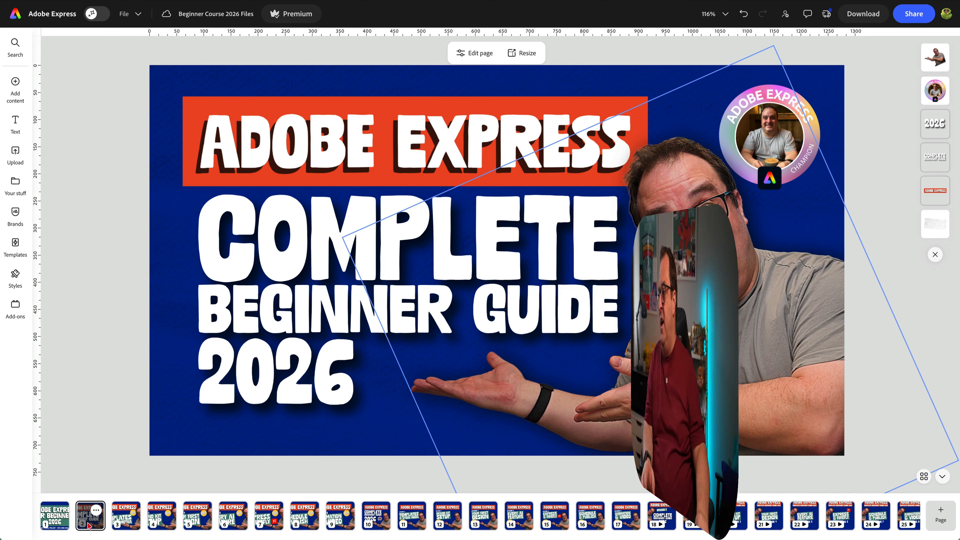
Search the resize formats for "instagram" and create a duplicate of the thumbnail resized to Instagram story, 1,080 x 1,920 px.
{"action": "left_click", "coordinate": [523, 53]}
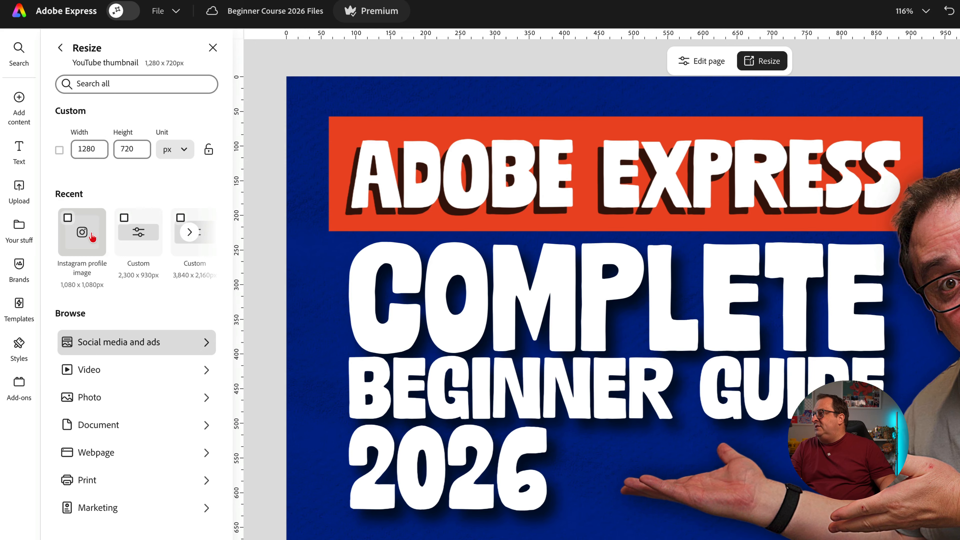
{"action": "left_click", "coordinate": [179, 84]}
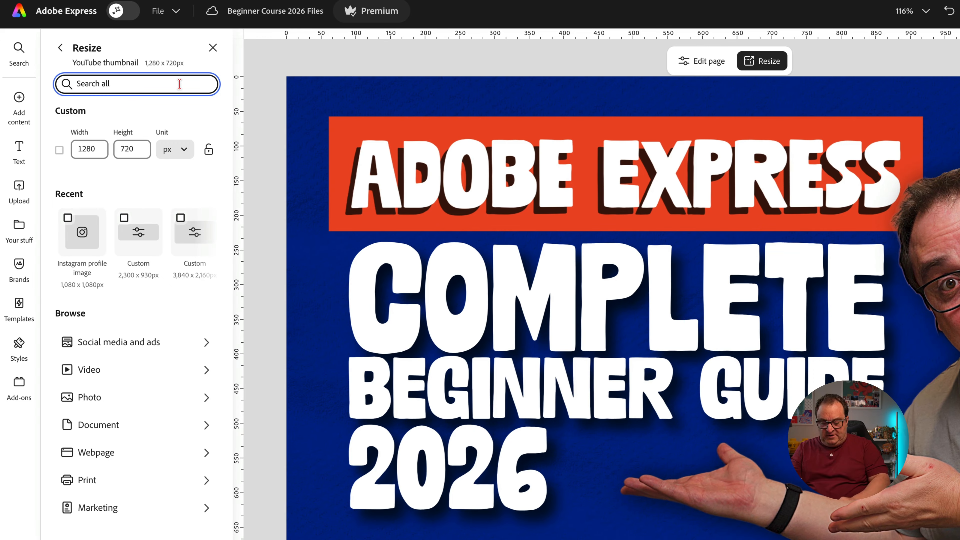
{"action": "type", "text": "instagram"}
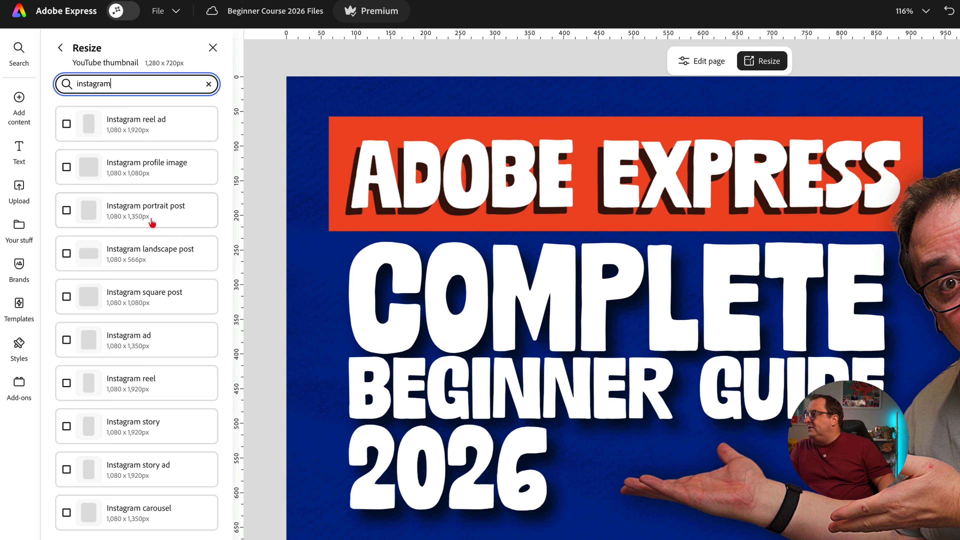
{"action": "left_click", "coordinate": [153, 428]}
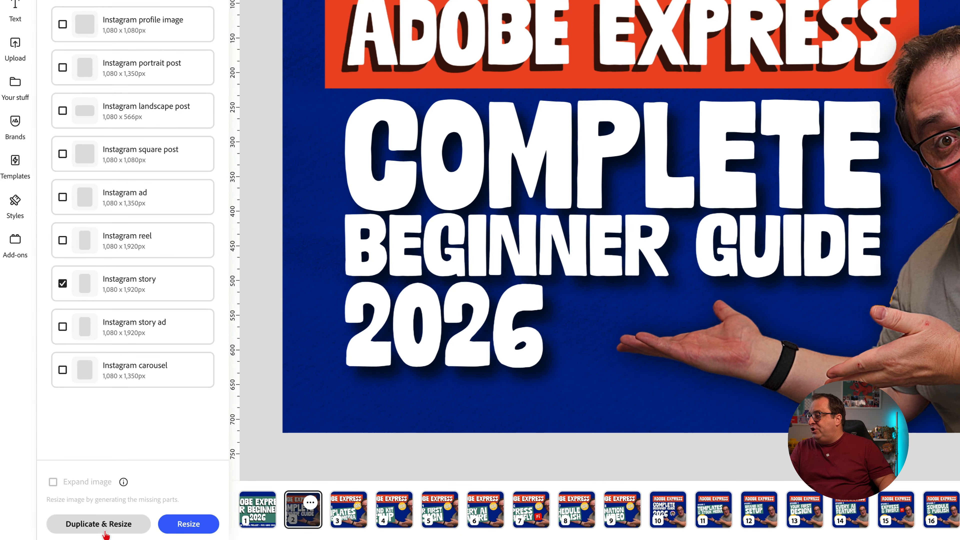
{"action": "left_click", "coordinate": [92, 524]}
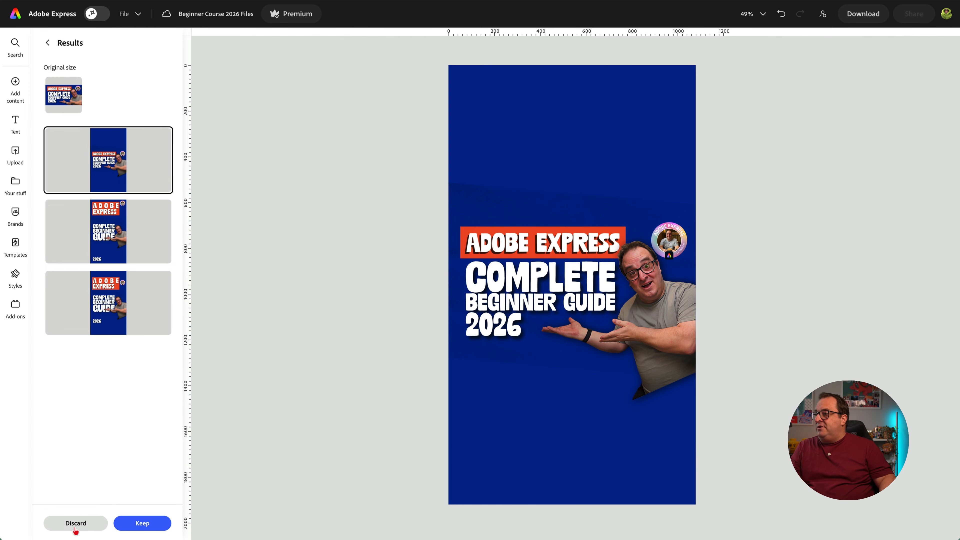
Compare the three suggested story layouts and keep the first one, with all elements grouped mid-page.
{"action": "left_click", "coordinate": [128, 225]}
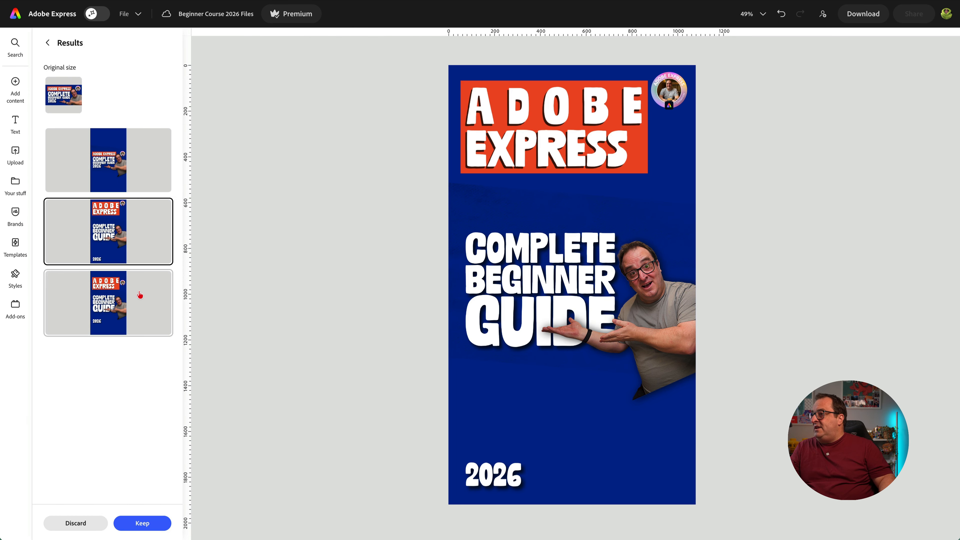
{"action": "left_click", "coordinate": [139, 291]}
{"action": "left_click", "coordinate": [116, 151]}
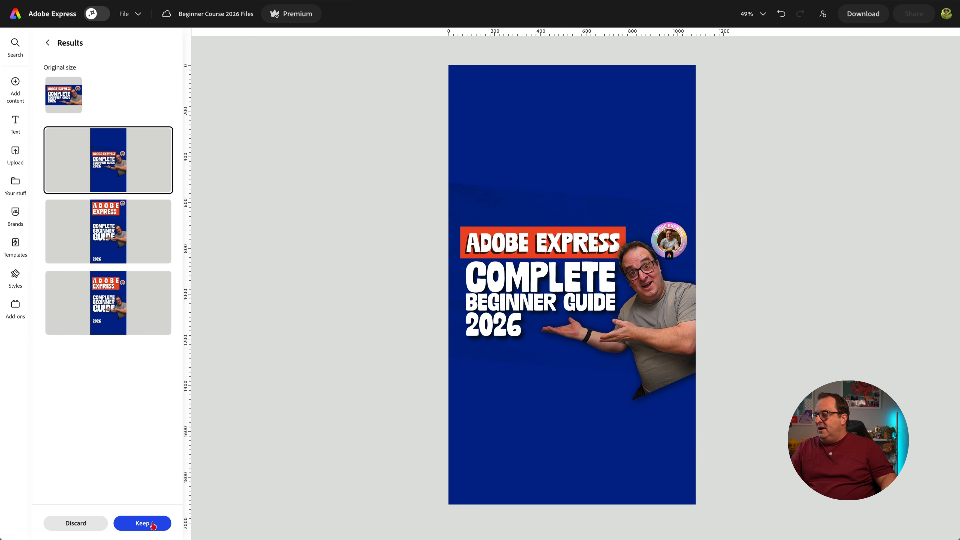
{"action": "left_click", "coordinate": [143, 522]}
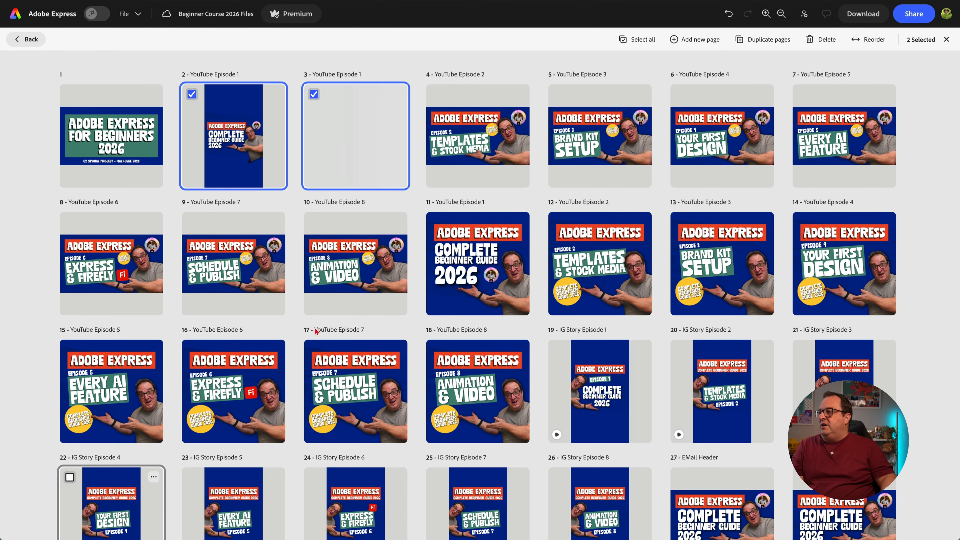
On the new story page, center-align the ADOBE EXPRESS headline, move it up, enlarge it to size 103 and center it on the page.
{"action": "double_click", "coordinate": [402, 158]}
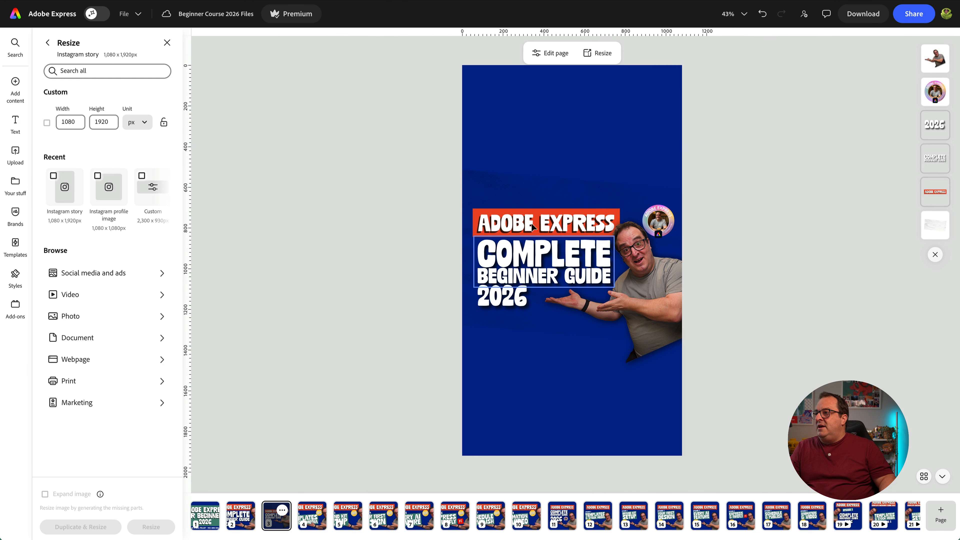
{"action": "left_click", "coordinate": [552, 227]}
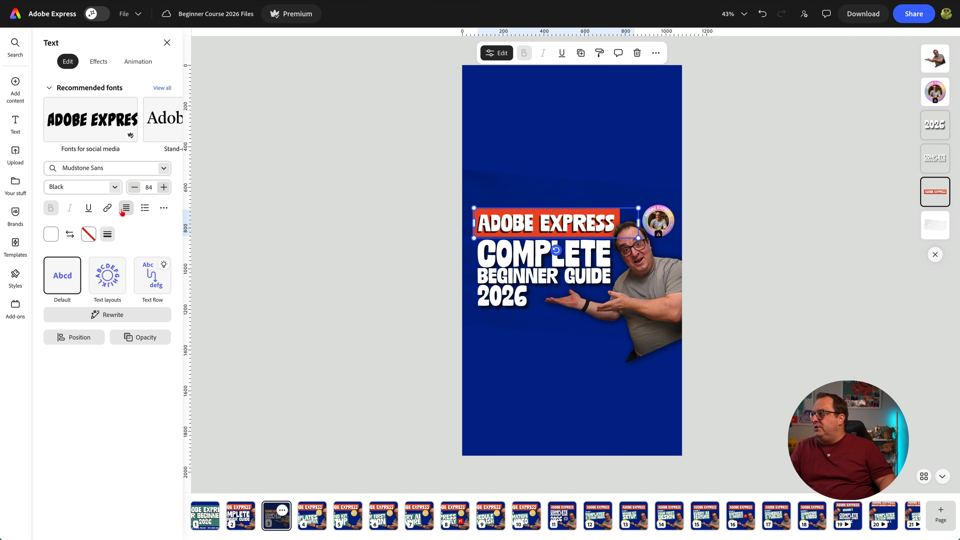
{"action": "left_click", "coordinate": [125, 208]}
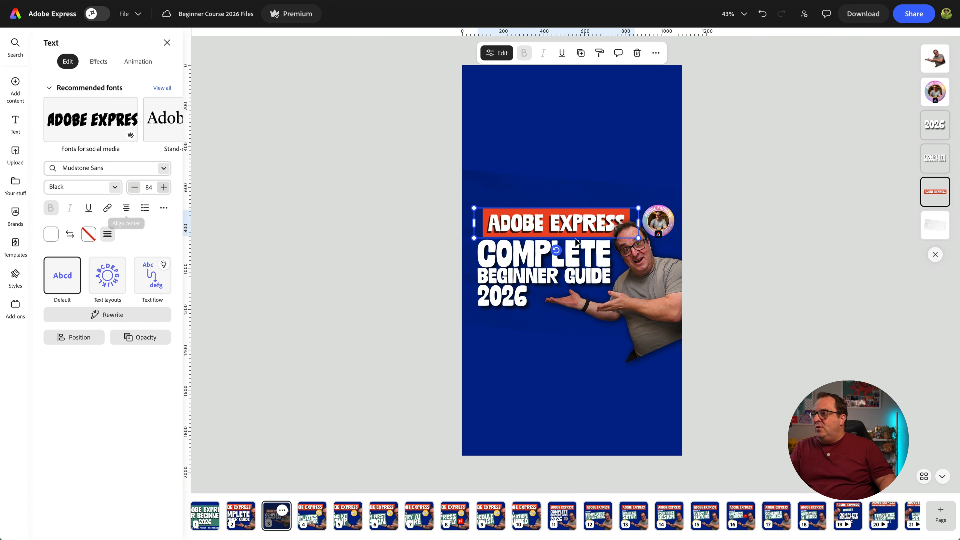
{"action": "left_click_drag", "start_coordinate": [568, 226], "coordinate": [572, 166]}
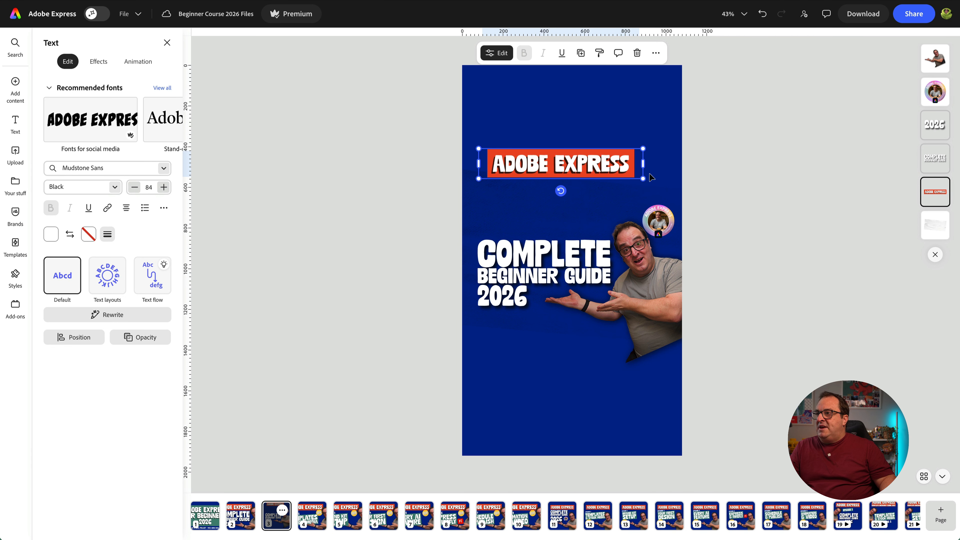
{"action": "left_click_drag", "start_coordinate": [645, 178], "coordinate": [660, 180]}
{"action": "left_click_drag", "start_coordinate": [579, 168], "coordinate": [571, 164]}
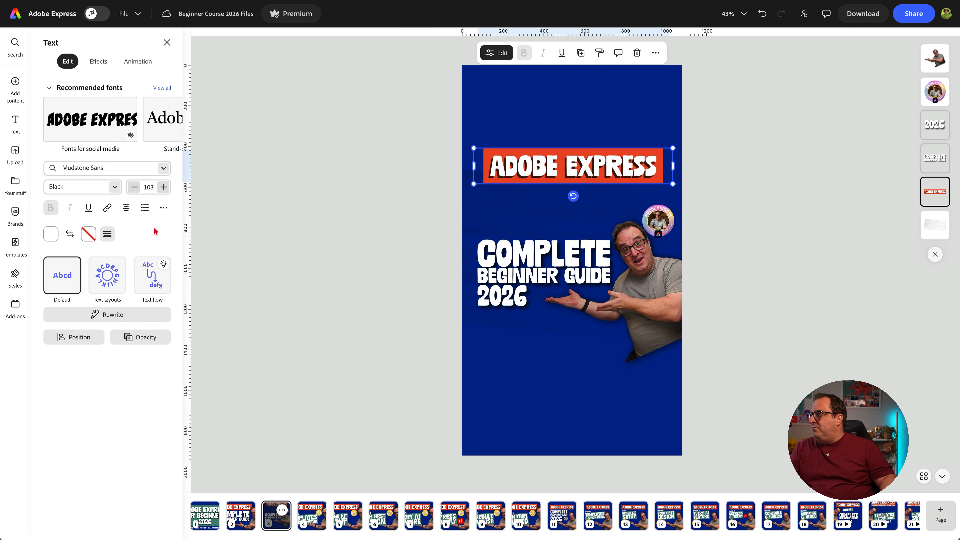
{"action": "left_click", "coordinate": [79, 337]}
{"action": "left_click", "coordinate": [119, 400]}
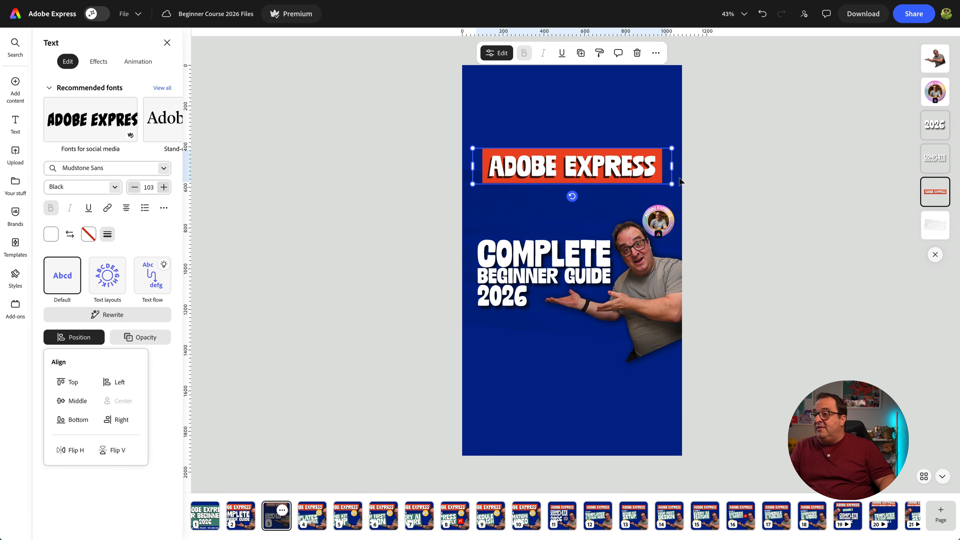
Move the COMPLETE BEGINNER GUIDE text up beneath the headline and place a slightly enlarged 2026 directly below it.
{"action": "left_click", "coordinate": [517, 267]}
{"action": "left_click_drag", "start_coordinate": [517, 266], "coordinate": [521, 215]}
{"action": "left_click", "coordinate": [494, 296]}
{"action": "left_click_drag", "start_coordinate": [494, 295], "coordinate": [548, 270]}
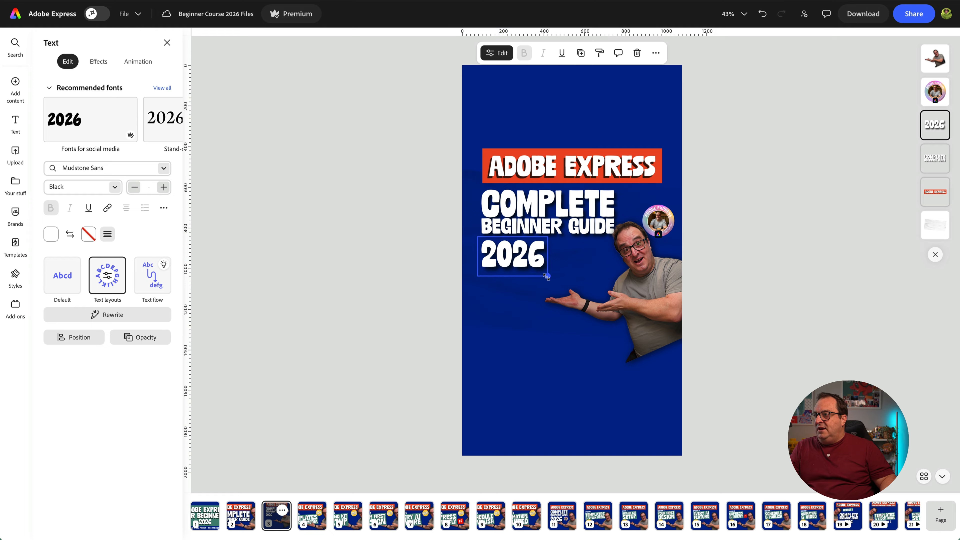
Enlarge, rotate and reposition the person cutout so it leans in from the story page's right edge, beside the text.
{"action": "left_click", "coordinate": [672, 305]}
{"action": "left_click_drag", "start_coordinate": [718, 323], "coordinate": [816, 358]}
{"action": "left_click_drag", "start_coordinate": [719, 423], "coordinate": [754, 396]}
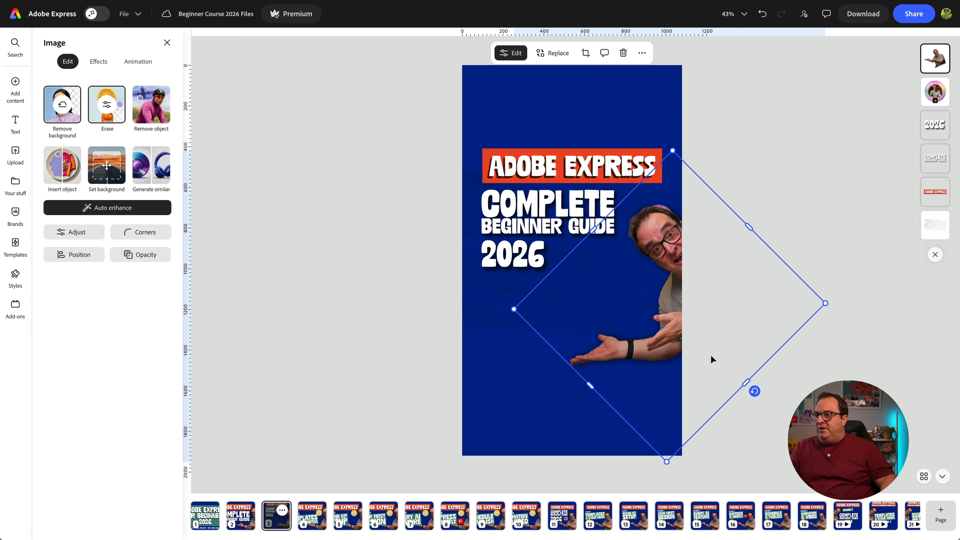
{"action": "left_click_drag", "start_coordinate": [711, 358], "coordinate": [701, 340]}
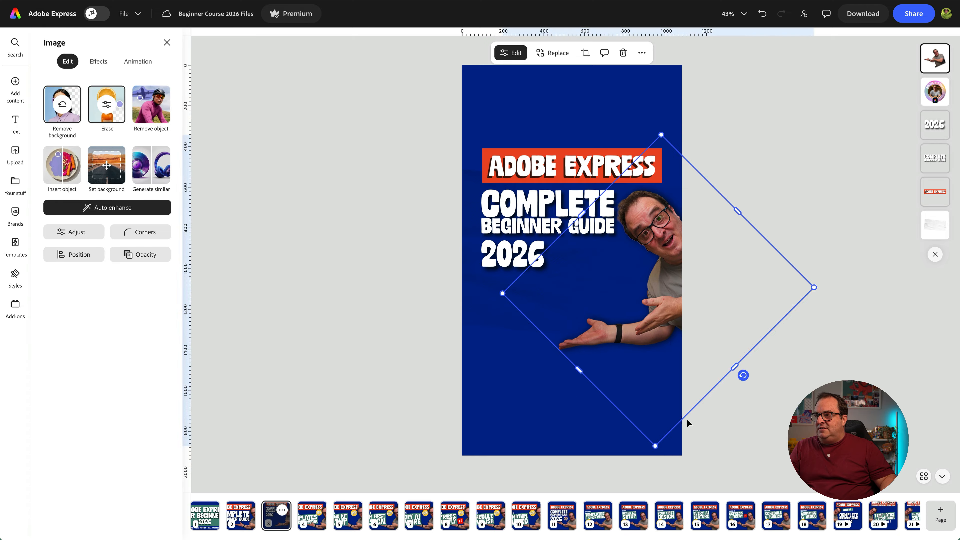
{"action": "left_click_drag", "start_coordinate": [655, 445], "coordinate": [655, 408]}
{"action": "left_click_drag", "start_coordinate": [734, 349], "coordinate": [716, 372]}
{"action": "left_click_drag", "start_coordinate": [678, 314], "coordinate": [666, 313]}
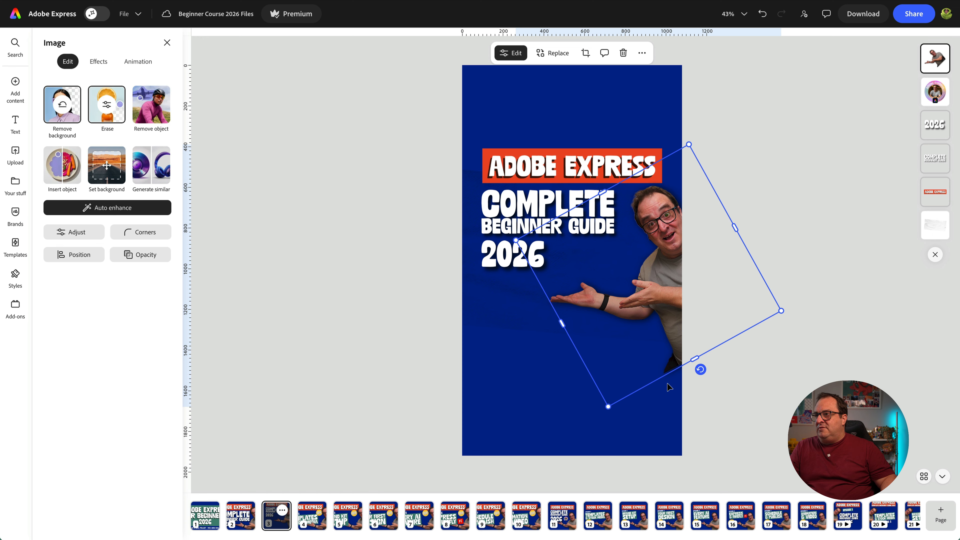
{"action": "left_click_drag", "start_coordinate": [669, 387], "coordinate": [680, 386]}
{"action": "mouse_move", "coordinate": [713, 375]}
{"action": "left_mouse_down"}
{"action": "mouse_move", "coordinate": [728, 375]}
{"action": "mouse_move", "coordinate": [684, 336]}
{"action": "mouse_move", "coordinate": [707, 378]}
{"action": "mouse_move", "coordinate": [718, 372]}
{"action": "left_mouse_up"}
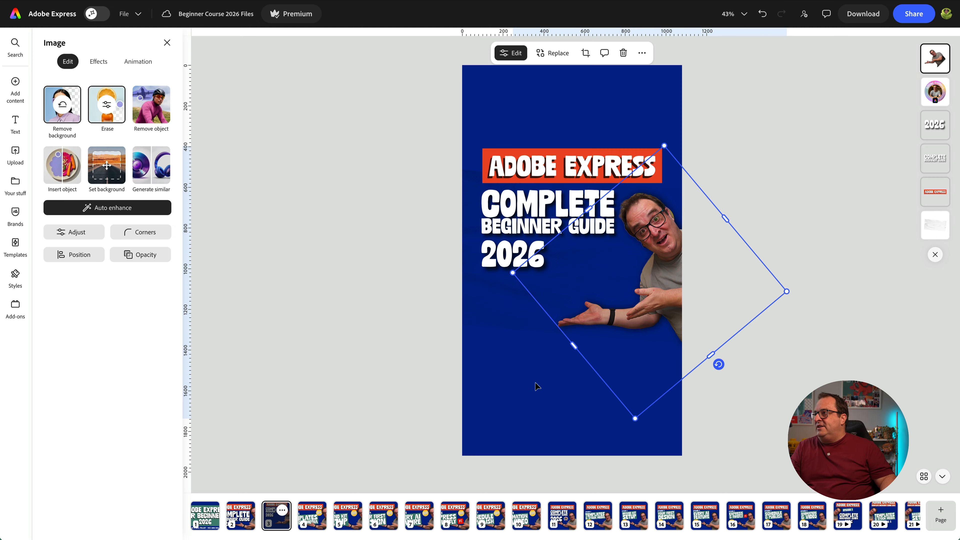
Show all the file's pages in a grid and select the new story page, page 3.
{"action": "left_click", "coordinate": [924, 477]}
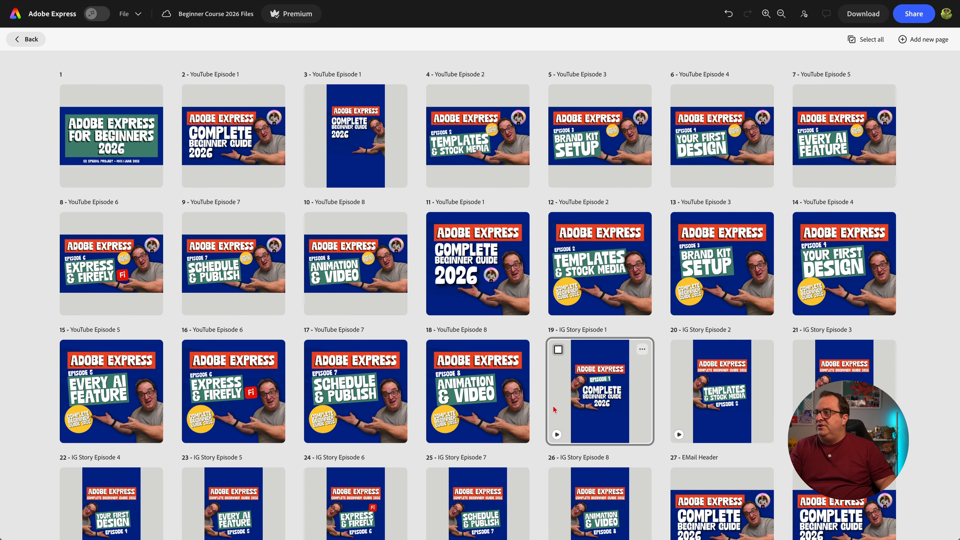
{"action": "left_click", "coordinate": [375, 135]}
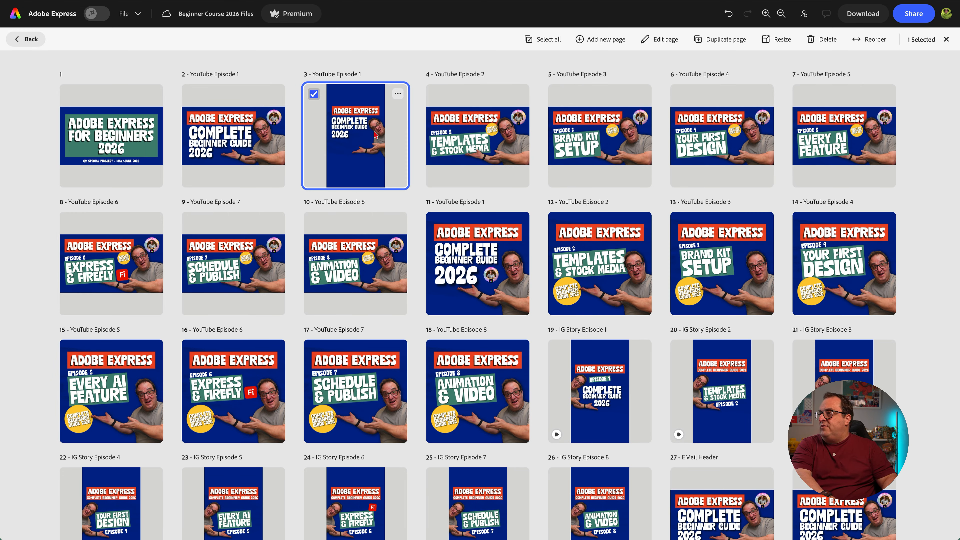
Delete the resized story page, page 3, and open the IG Story Episode 1 page for editing.
{"action": "key", "text": "Delete"}
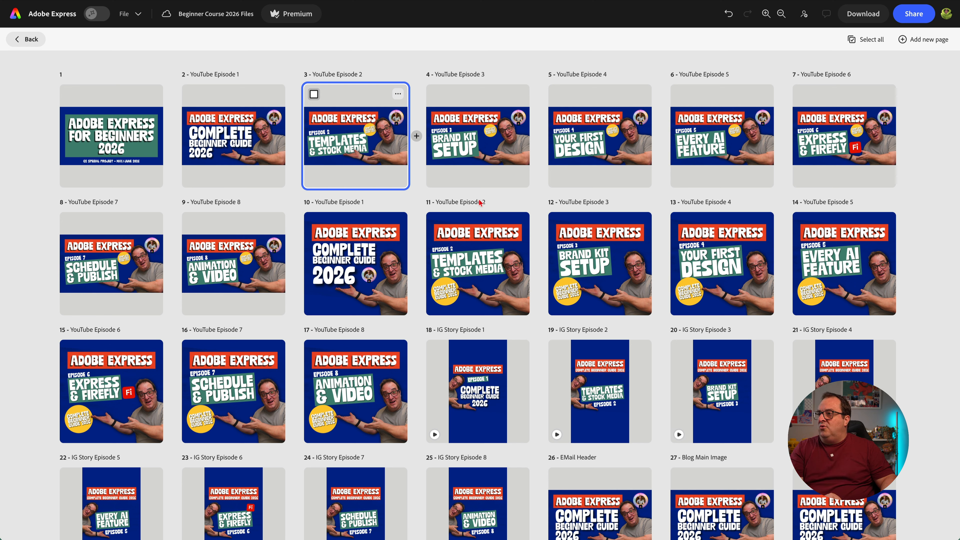
{"action": "left_click", "coordinate": [486, 398]}
{"action": "double_click", "coordinate": [469, 384]}
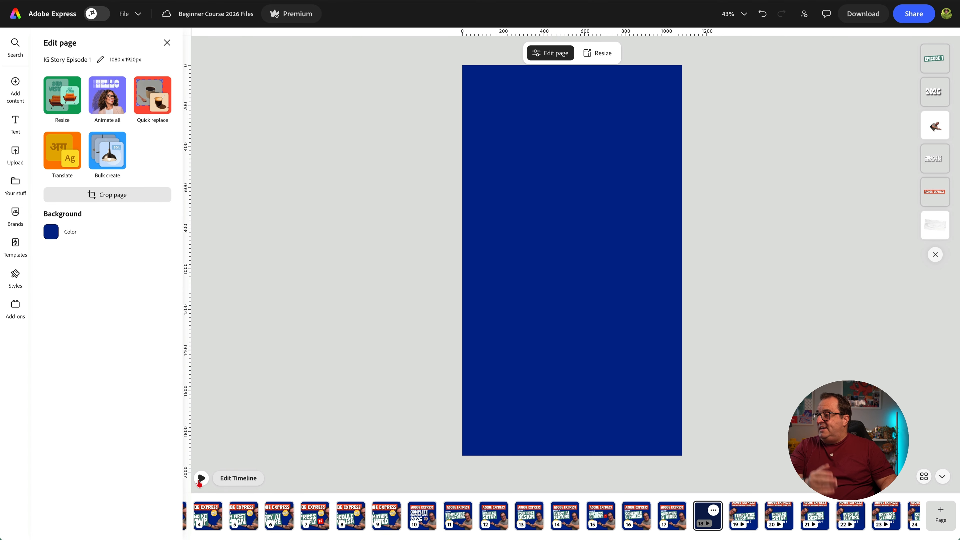
Play the story page's animation and examine its Animate all presets and layer timeline.
{"action": "left_click", "coordinate": [203, 479]}
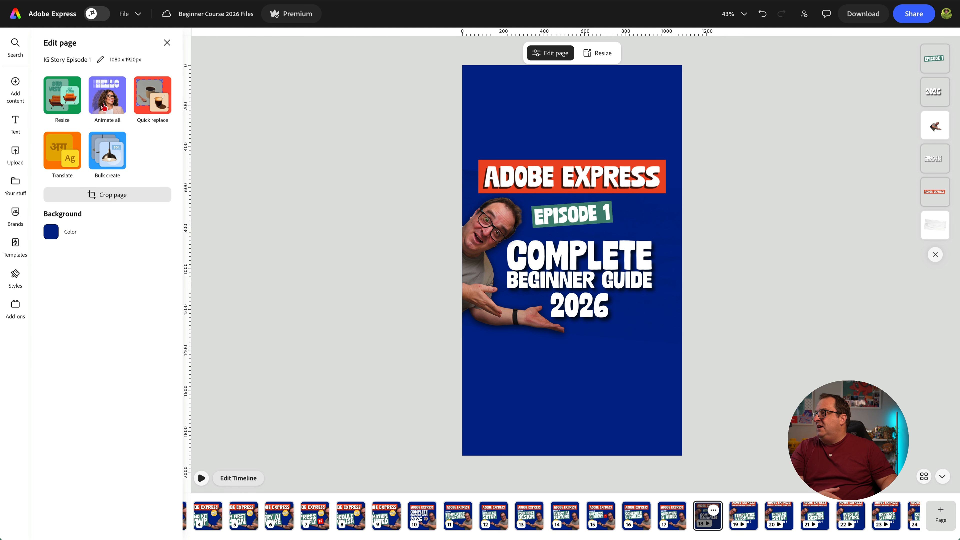
{"action": "left_click", "coordinate": [110, 98]}
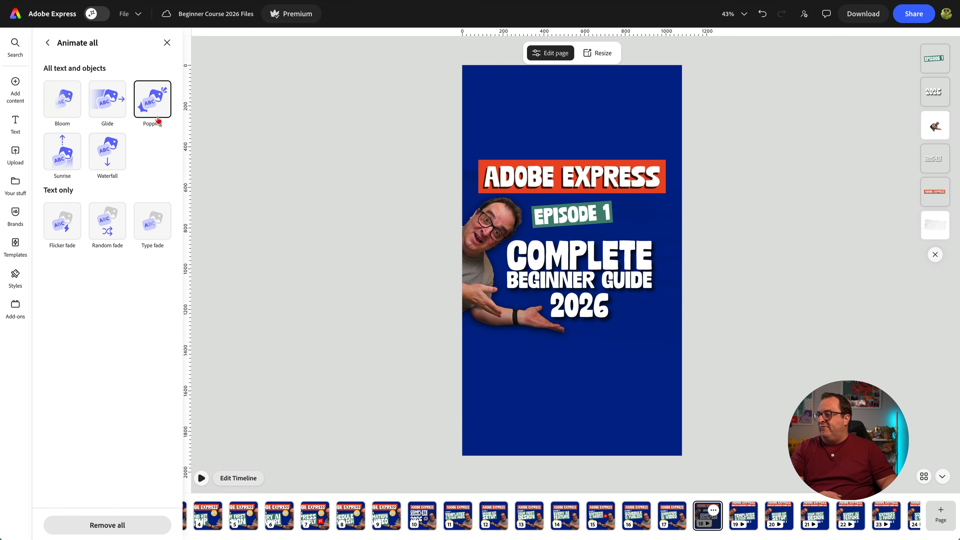
{"action": "left_click", "coordinate": [238, 478]}
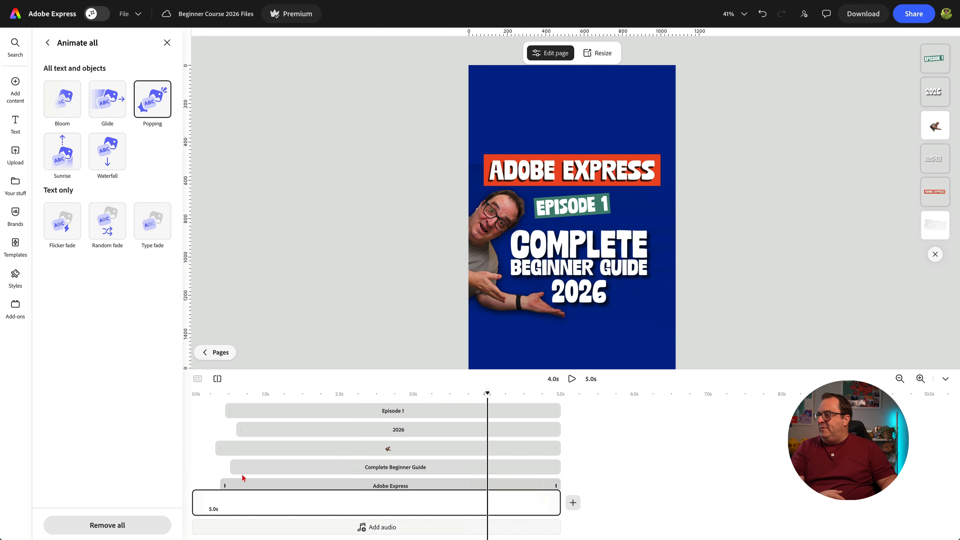
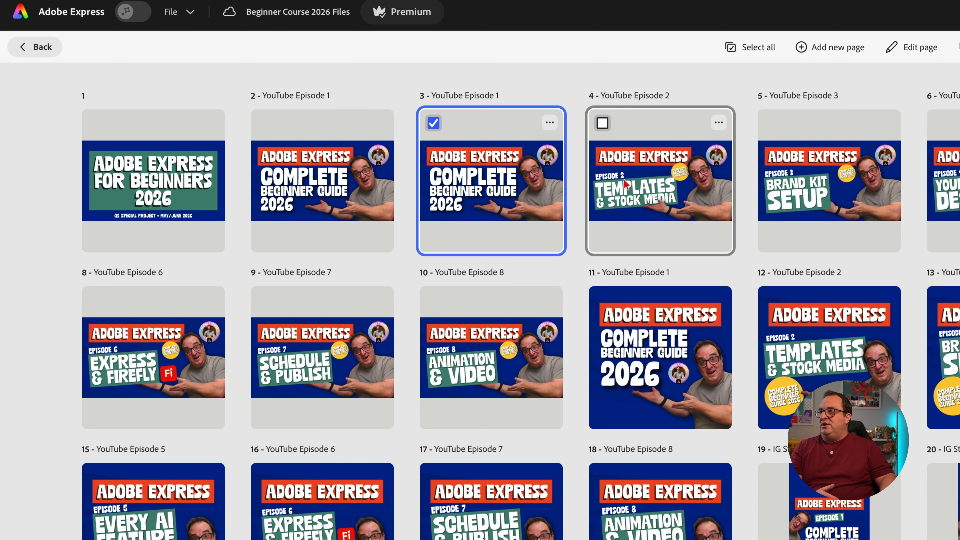
Open the YouTube Episode 2 page and examine the text effects and shape color settings of TEMPLATES & STOCK MEDIA.
{"action": "left_click", "coordinate": [648, 206]}
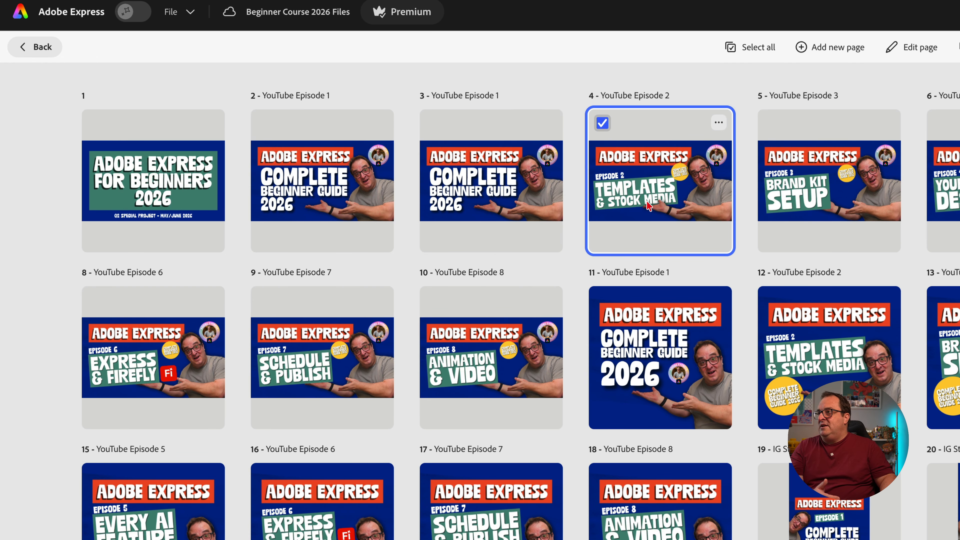
{"action": "double_click", "coordinate": [648, 206]}
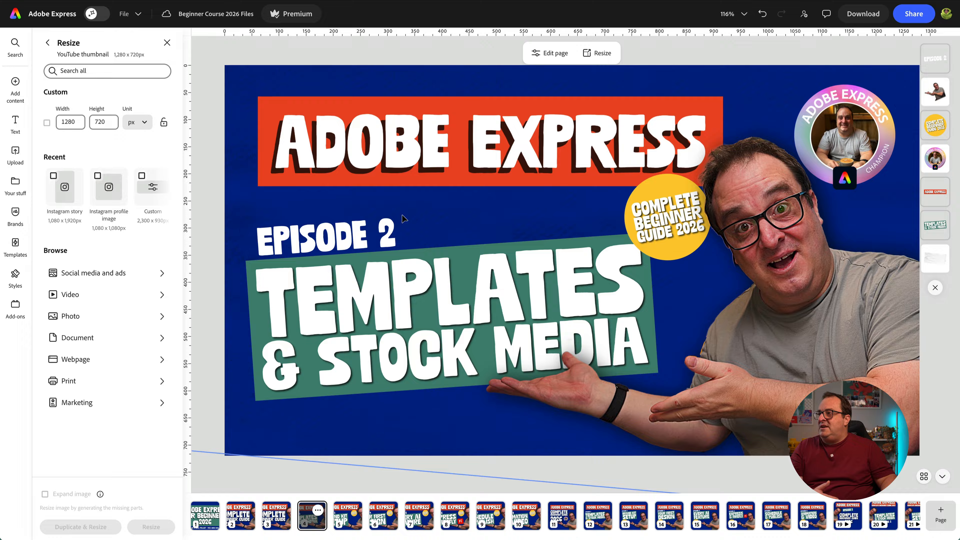
{"action": "left_click", "coordinate": [362, 235]}
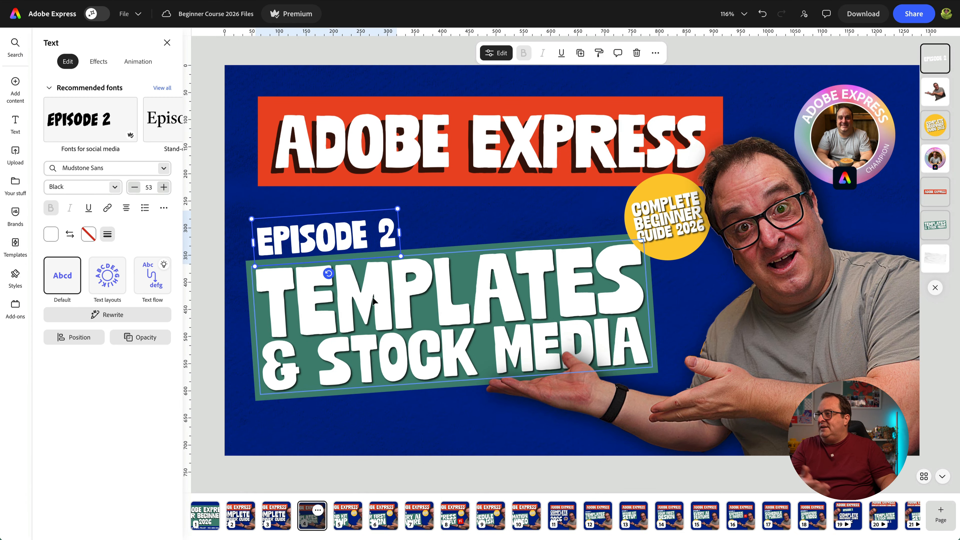
{"action": "left_click", "coordinate": [374, 302]}
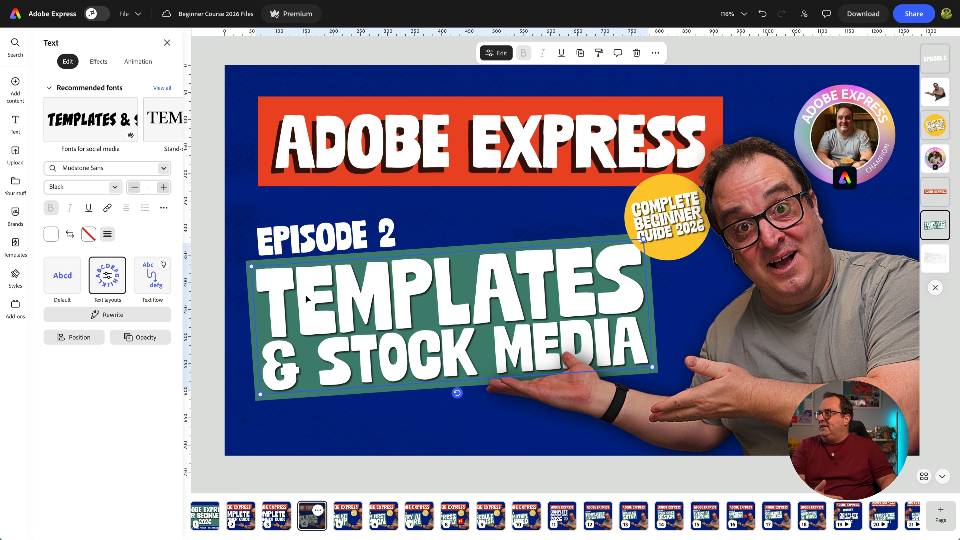
{"action": "left_click", "coordinate": [98, 62]}
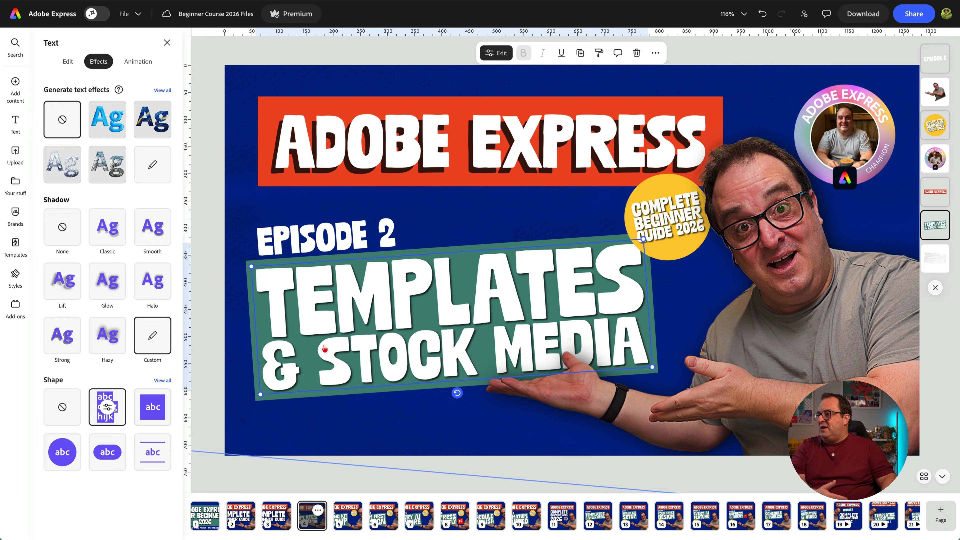
{"action": "left_click", "coordinate": [108, 408]}
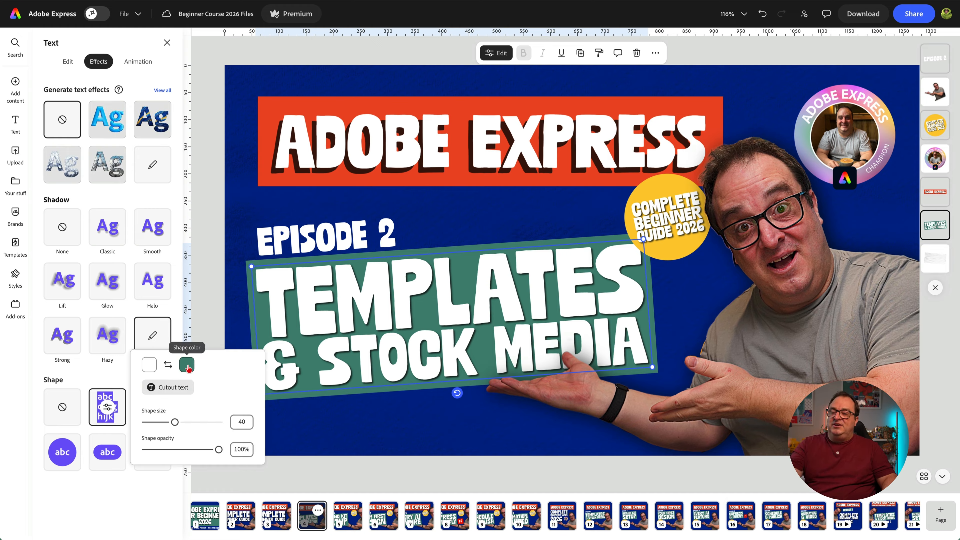
{"action": "left_click", "coordinate": [204, 297]}
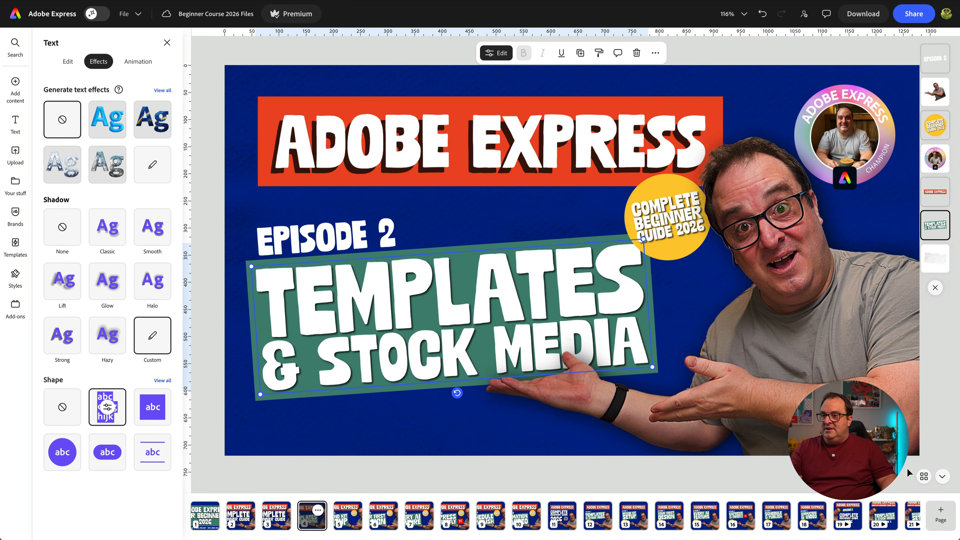
Show all pages in a grid and delete the duplicate YouTube Episode 1 page, page 3.
{"action": "left_click", "coordinate": [923, 476]}
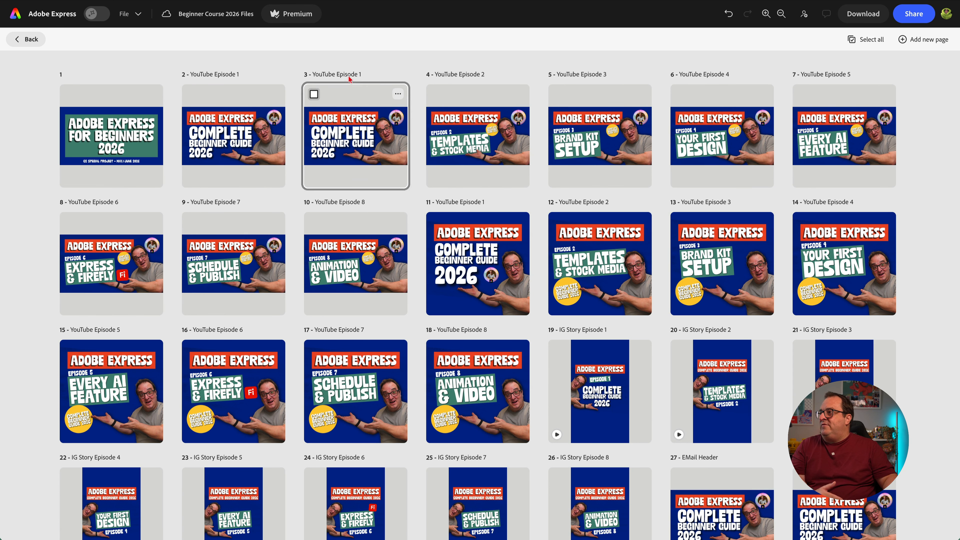
{"action": "left_click", "coordinate": [344, 122]}
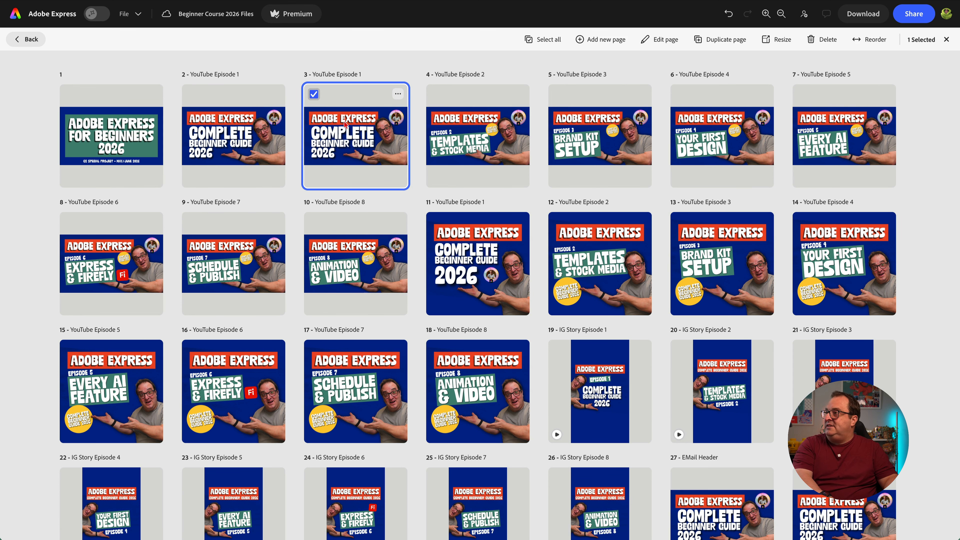
{"action": "key", "text": "Delete"}
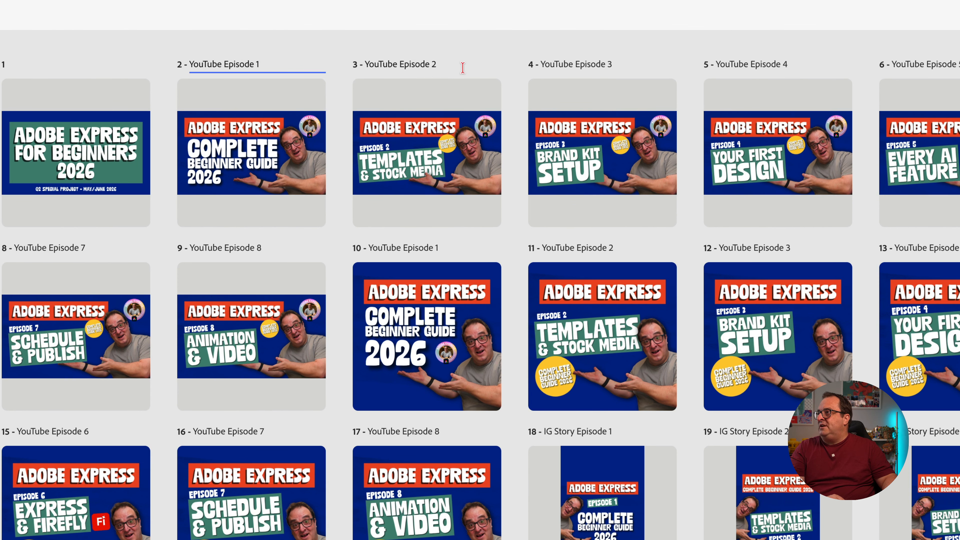
Check the editable page names of YouTube Episodes 2, 3 and 4 in the grid without renaming them.
{"action": "left_click", "coordinate": [380, 76]}
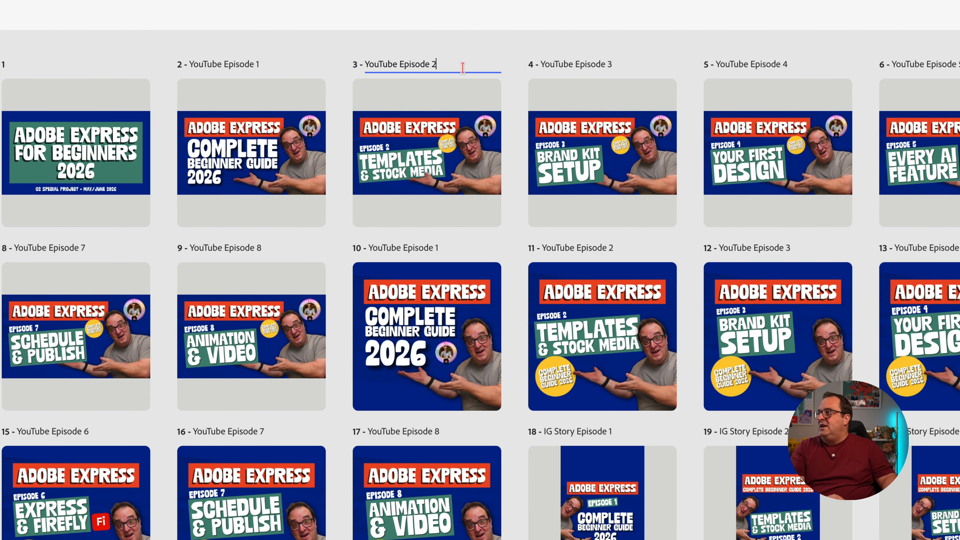
{"action": "left_click", "coordinate": [625, 68]}
{"action": "left_click", "coordinate": [804, 64]}
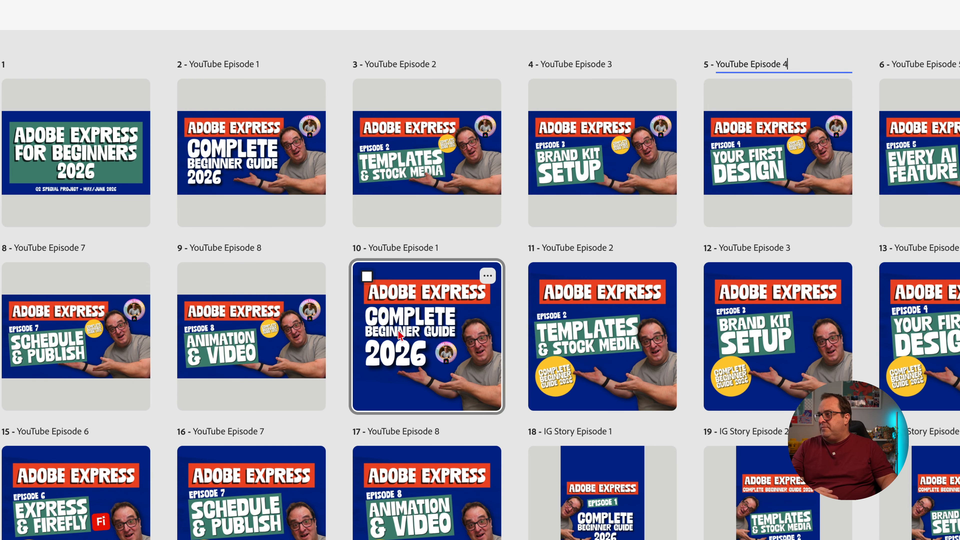
{"action": "left_click", "coordinate": [287, 163]}
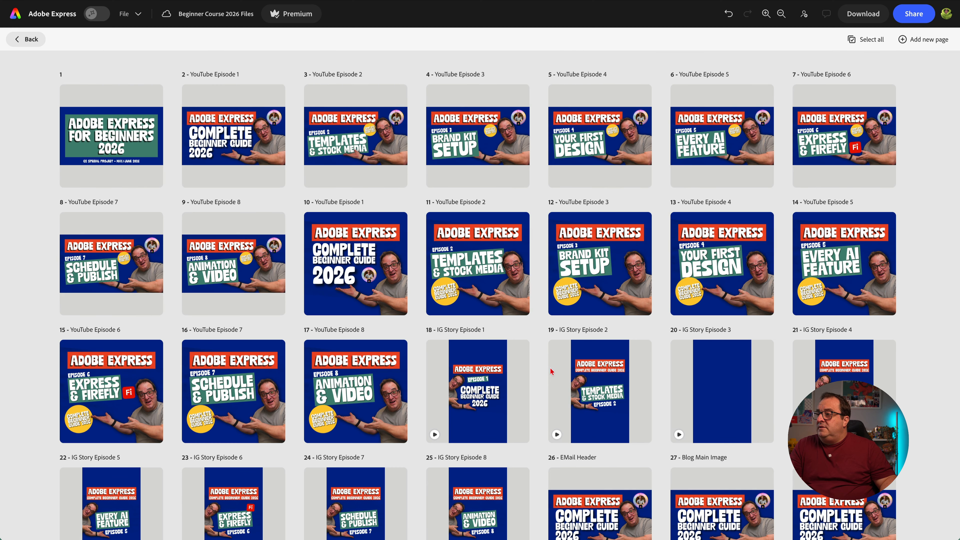
Look over the IG Story Episode 1, 2 and 3 pages in the grid.
{"action": "scroll", "coordinate": [705, 506], "scroll_direction": "down", "scroll_amount": 5}
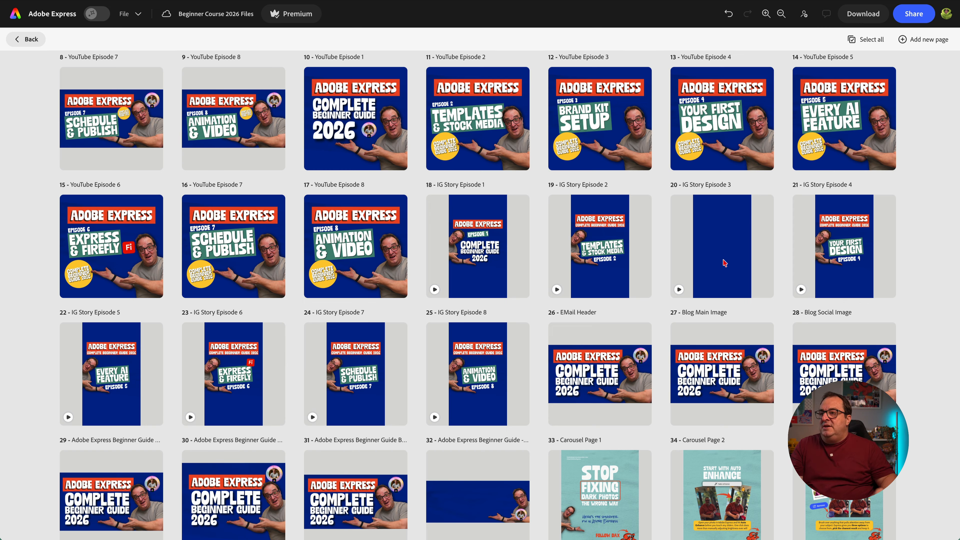
{"action": "left_click", "coordinate": [508, 234]}
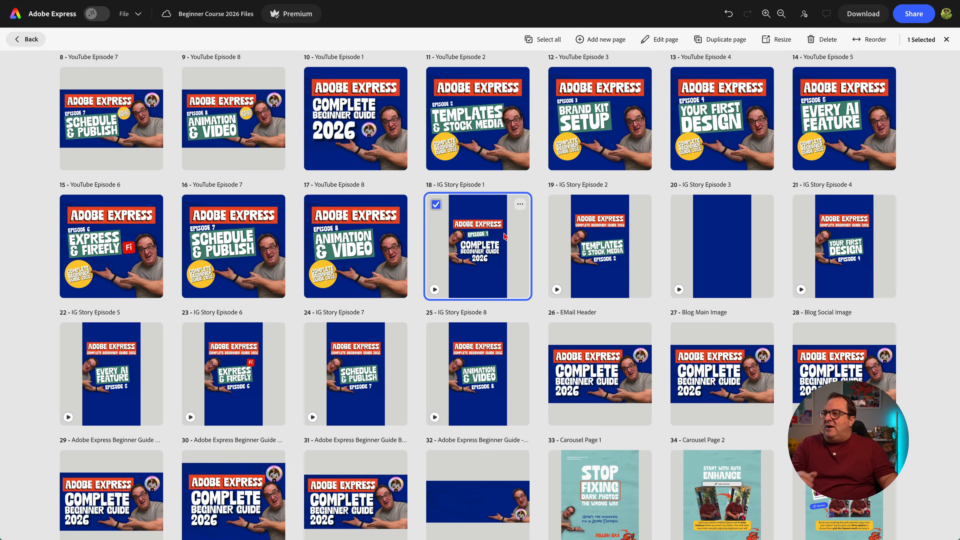
{"action": "left_click", "coordinate": [629, 233]}
{"action": "left_click", "coordinate": [721, 241]}
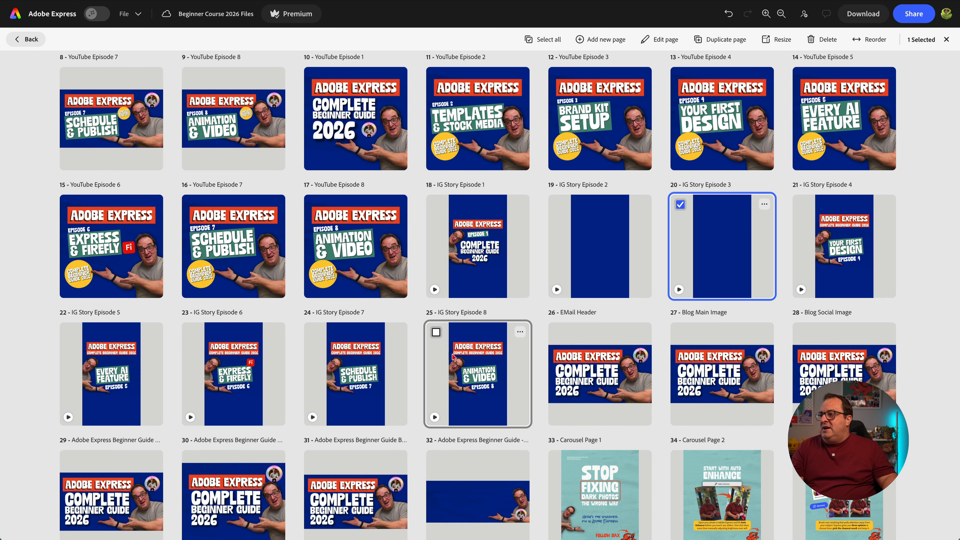
Open the EMail Header page to view its design and return to the grid of all pages.
{"action": "scroll", "coordinate": [468, 385], "scroll_direction": "down", "scroll_amount": 1}
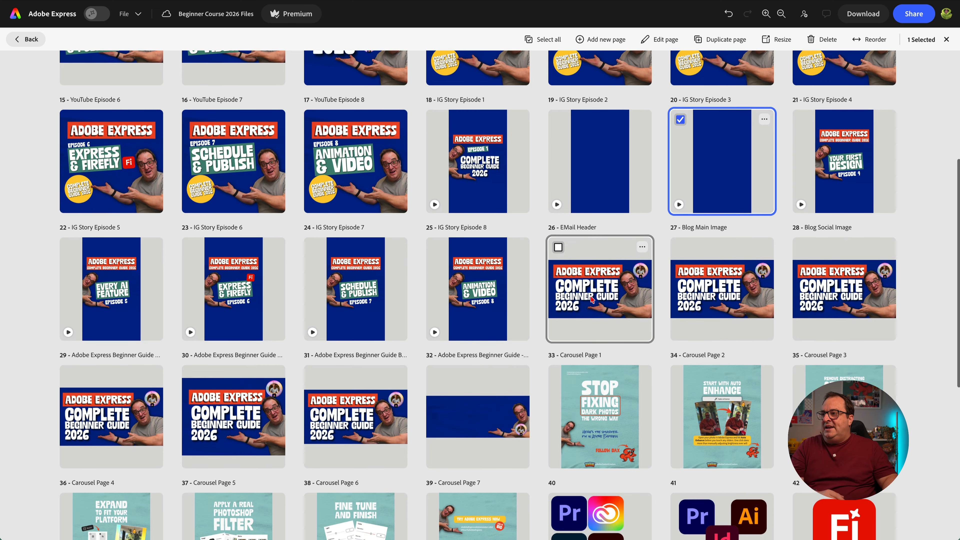
{"action": "double_click", "coordinate": [590, 295]}
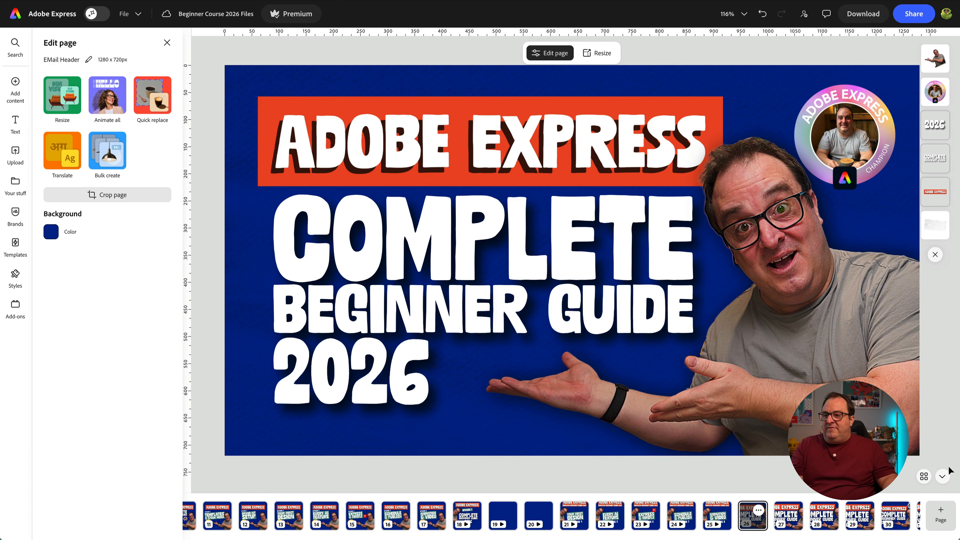
{"action": "left_click", "coordinate": [923, 477]}
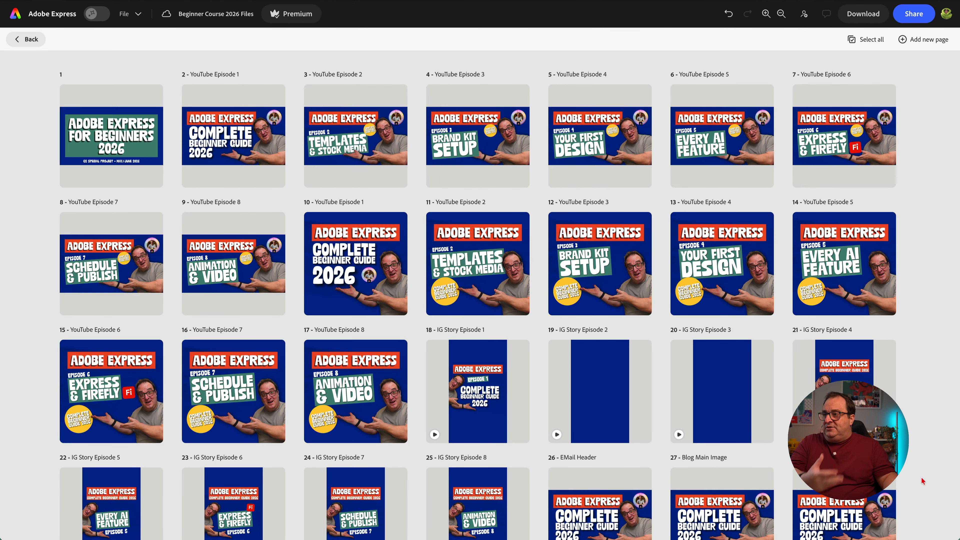
Open the resize options for the Blog Social Image page, review the sizes and close them.
{"action": "scroll", "coordinate": [922, 480], "scroll_direction": "down", "scroll_amount": 8}
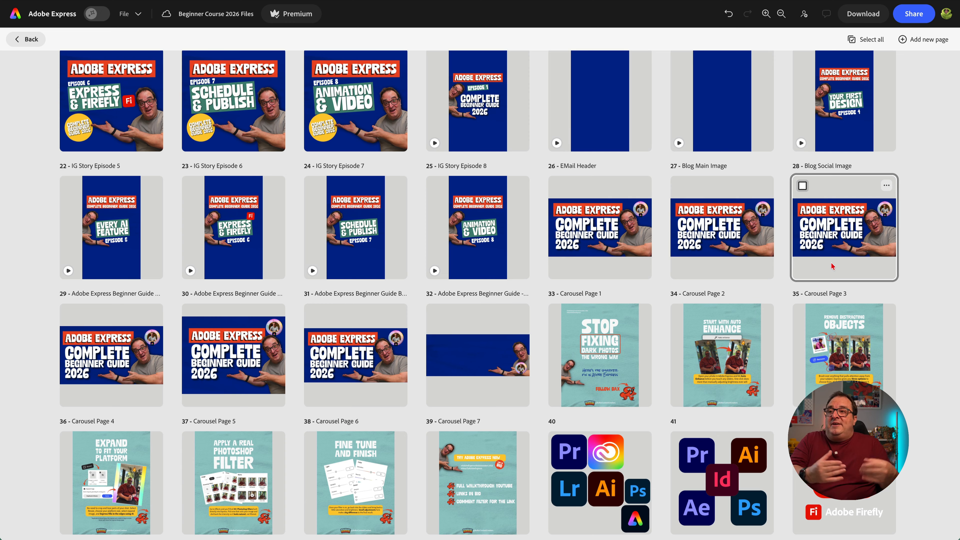
{"action": "scroll", "coordinate": [832, 267], "scroll_direction": "up", "scroll_amount": 1}
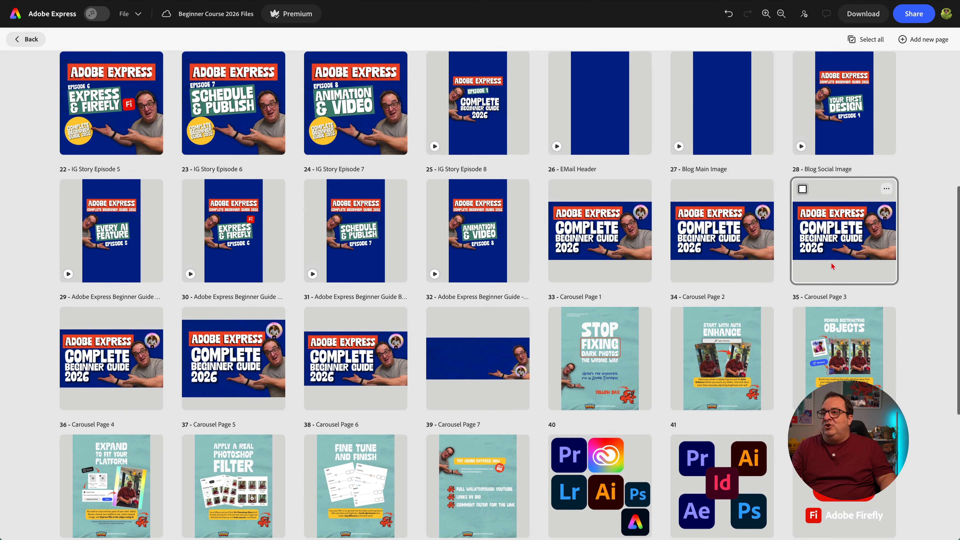
{"action": "left_click", "coordinate": [833, 267]}
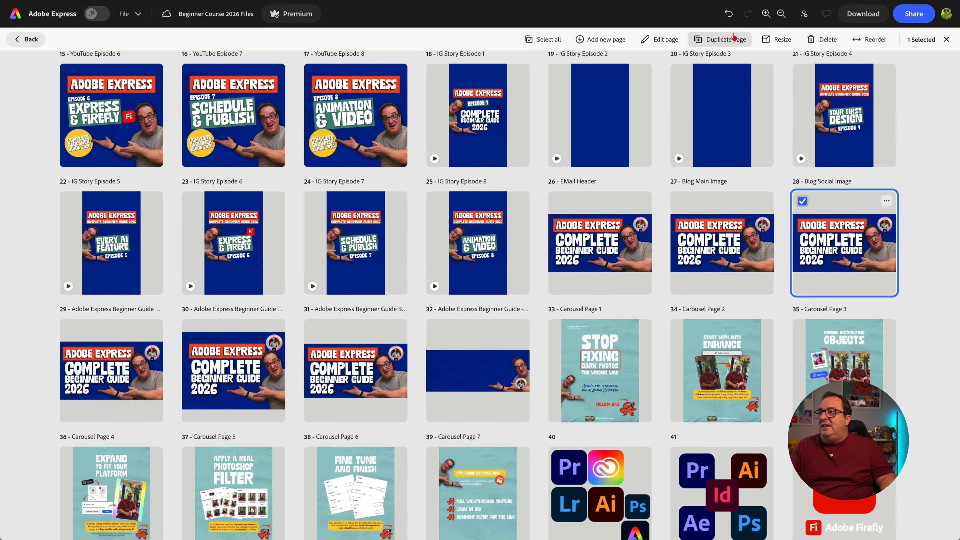
{"action": "left_click", "coordinate": [781, 40]}
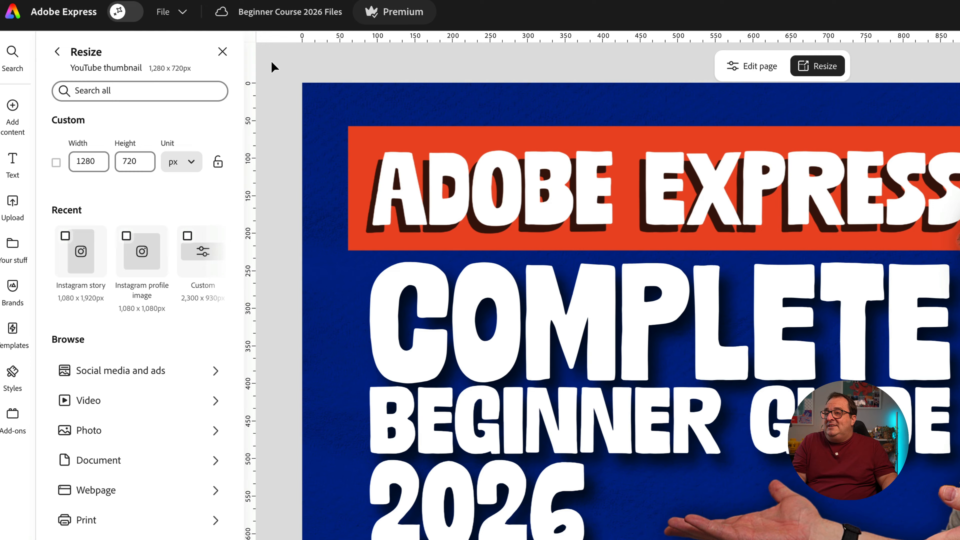
{"action": "left_click", "coordinate": [228, 55]}
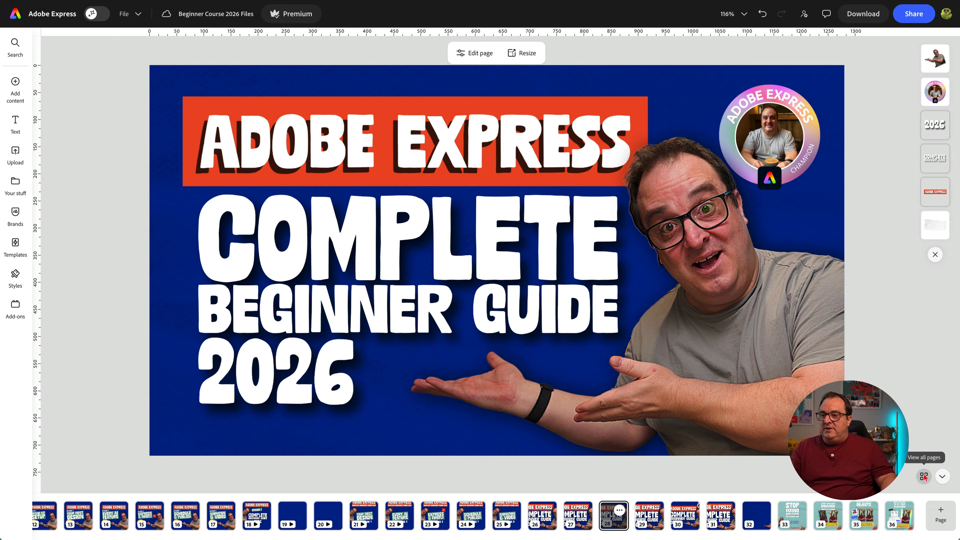
Return to the grid of all pages and browse the remaining pages of the file.
{"action": "left_click", "coordinate": [924, 476]}
{"action": "scroll", "coordinate": [813, 359], "scroll_direction": "down", "scroll_amount": 3}
{"action": "scroll", "coordinate": [813, 359], "scroll_direction": "down", "scroll_amount": 5}
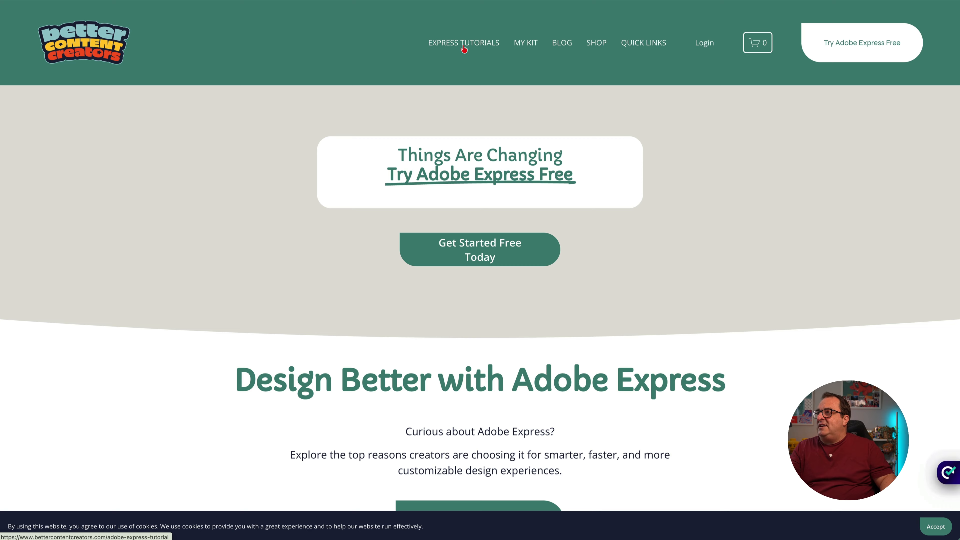
On the Better Content Creators website, open the Express Tutorials page and look over its banner and introduction.
{"action": "left_click", "coordinate": [463, 45]}
{"action": "scroll", "coordinate": [392, 263], "scroll_direction": "down", "scroll_amount": 1}
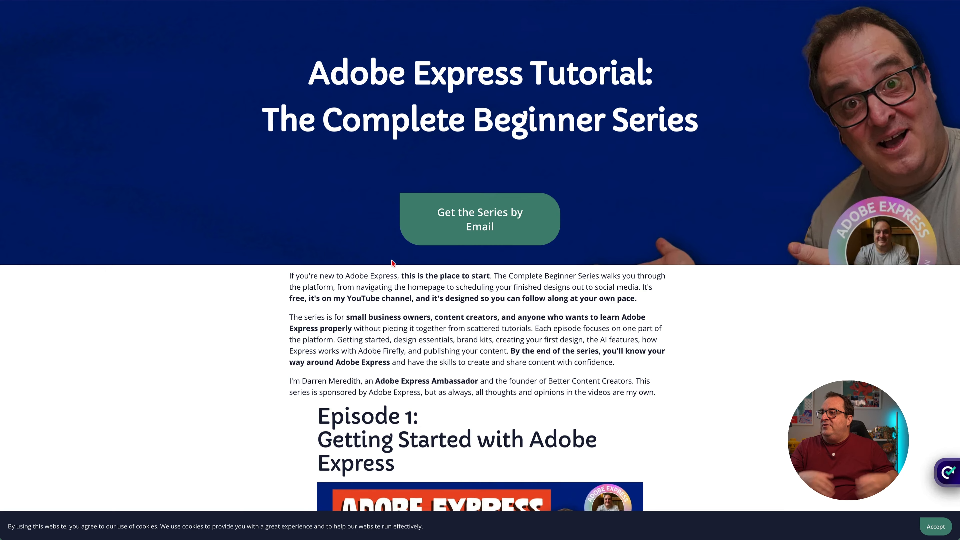
{"action": "scroll", "coordinate": [392, 262], "scroll_direction": "down", "scroll_amount": 2}
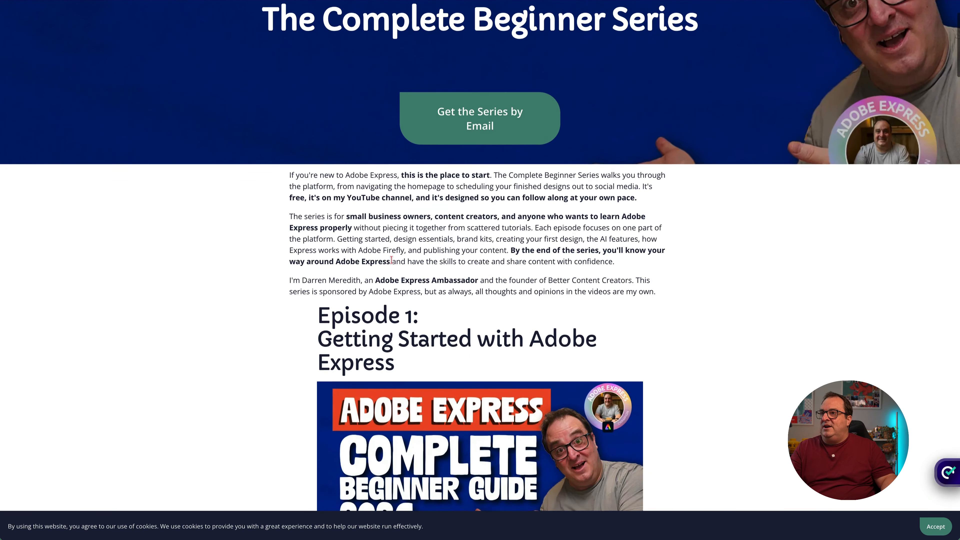
{"action": "scroll", "coordinate": [392, 262], "scroll_direction": "up", "scroll_amount": 2}
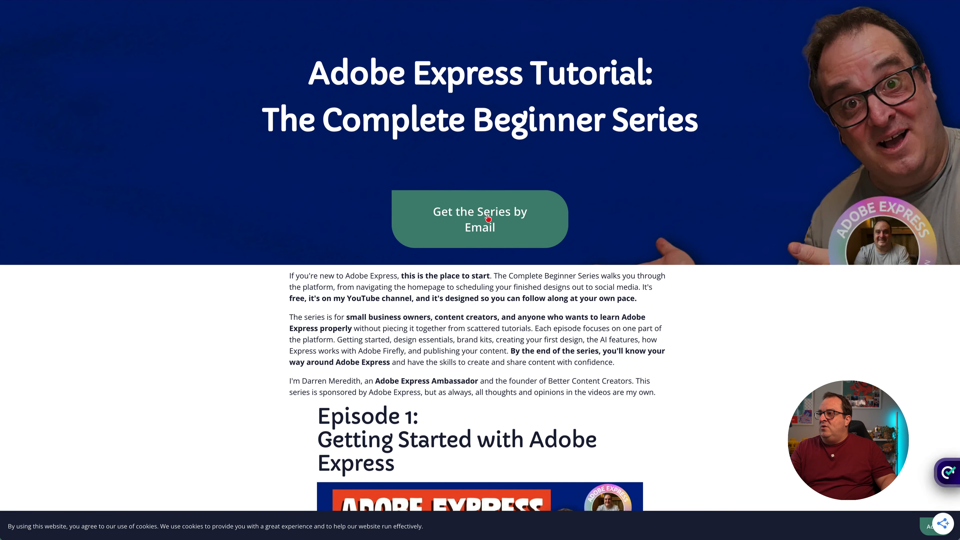
Look through the episode sections of the tutorial page, including the Episode 1 and Episode 2 thumbnails and descriptions.
{"action": "scroll", "coordinate": [516, 254], "scroll_direction": "down", "scroll_amount": 6}
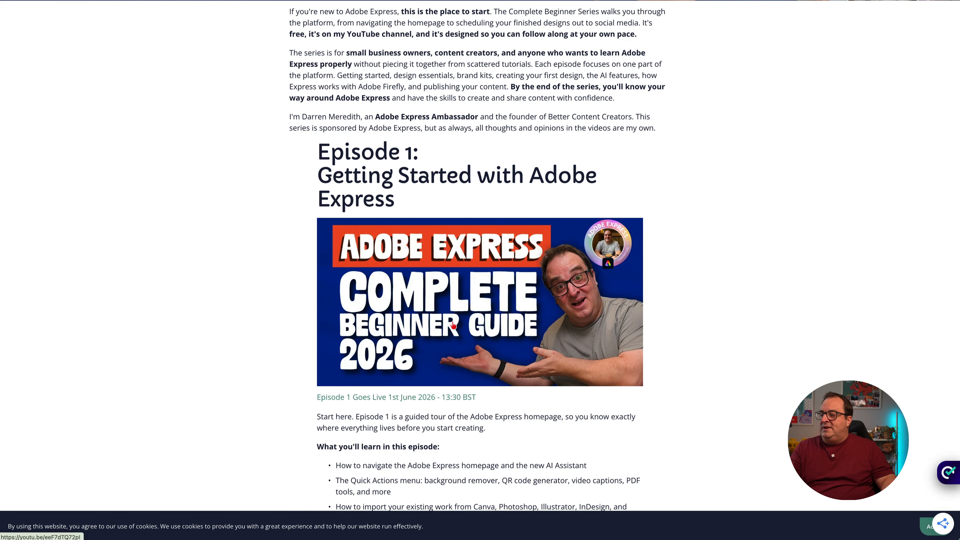
{"action": "scroll", "coordinate": [453, 325], "scroll_direction": "down", "scroll_amount": 2}
{"action": "scroll", "coordinate": [507, 331], "scroll_direction": "down", "scroll_amount": 7}
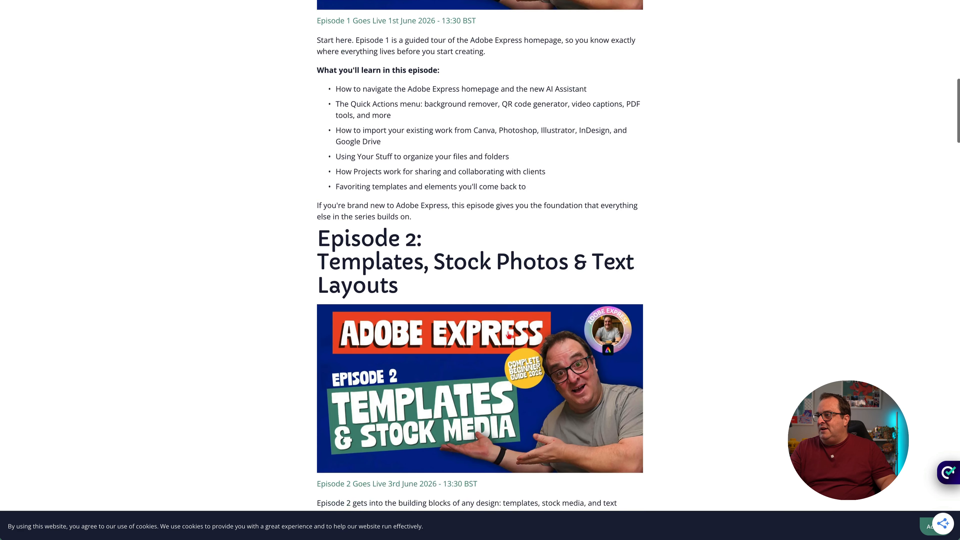
{"action": "scroll", "coordinate": [508, 334], "scroll_direction": "down", "scroll_amount": 3}
{"action": "scroll", "coordinate": [500, 369], "scroll_direction": "down", "scroll_amount": 1}
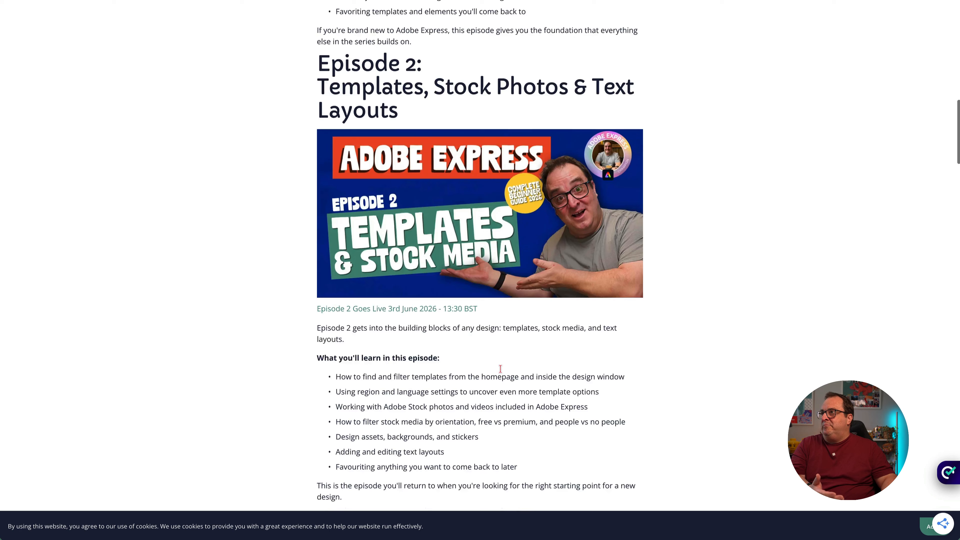
{"action": "scroll", "coordinate": [500, 369], "scroll_direction": "down", "scroll_amount": 9}
{"action": "scroll", "coordinate": [501, 371], "scroll_direction": "down", "scroll_amount": 3}
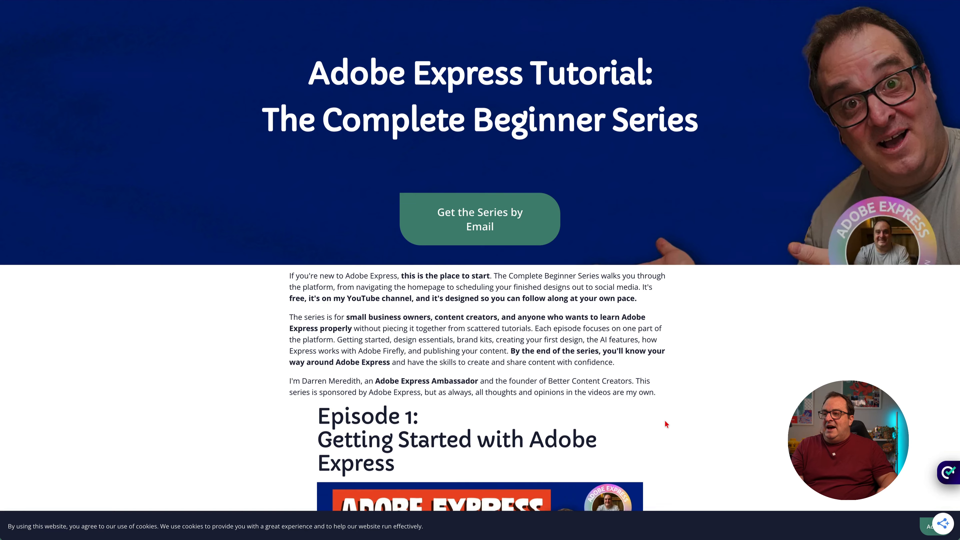
Go to the Frequently Asked Questions section near the end of the tutorial page.
{"action": "scroll", "coordinate": [664, 420], "scroll_direction": "down", "scroll_amount": 20}
{"action": "scroll", "coordinate": [664, 420], "scroll_direction": "down", "scroll_amount": 20}
{"action": "scroll", "coordinate": [665, 424], "scroll_direction": "up", "scroll_amount": 1}
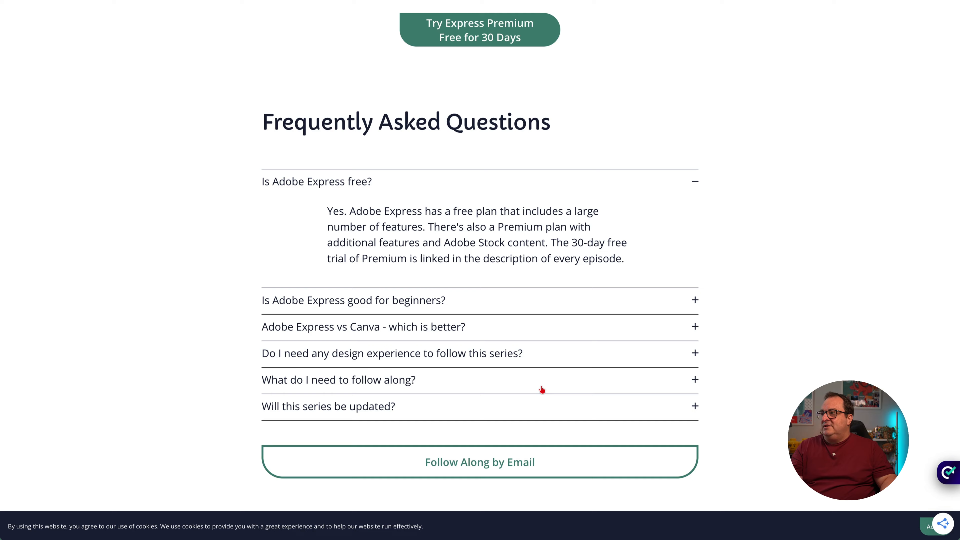